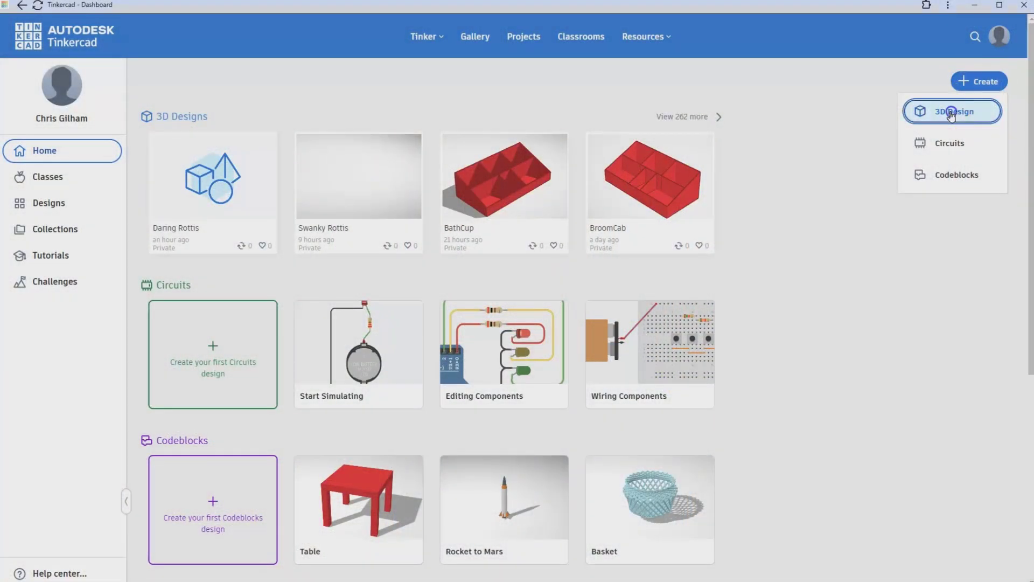
Create a new 3D design and place a cylinder near the middle of the workplane
{"action": "left_click", "coordinate": [948, 117]}
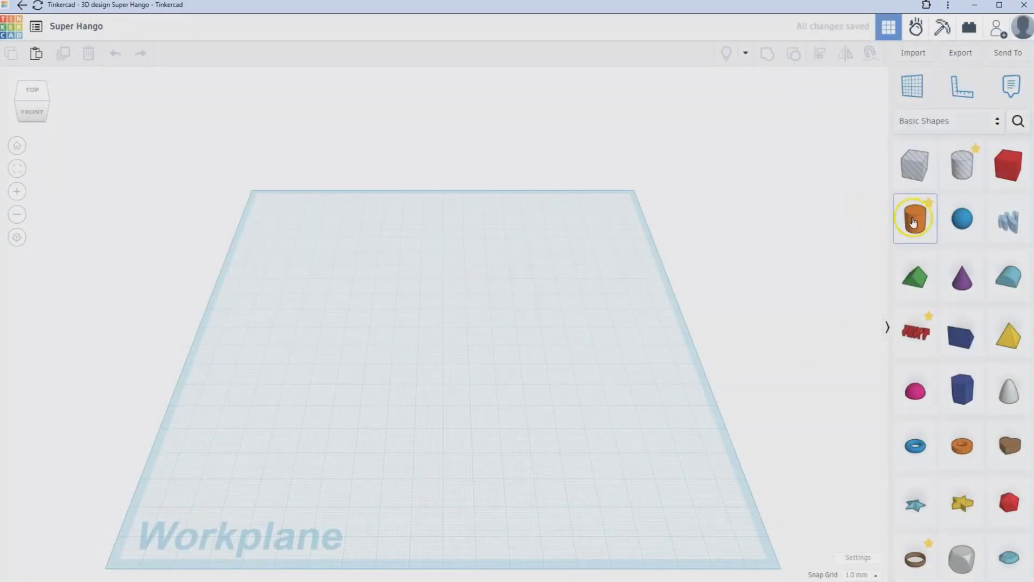
{"action": "left_click_drag", "start_coordinate": [914, 222], "coordinate": [454, 349]}
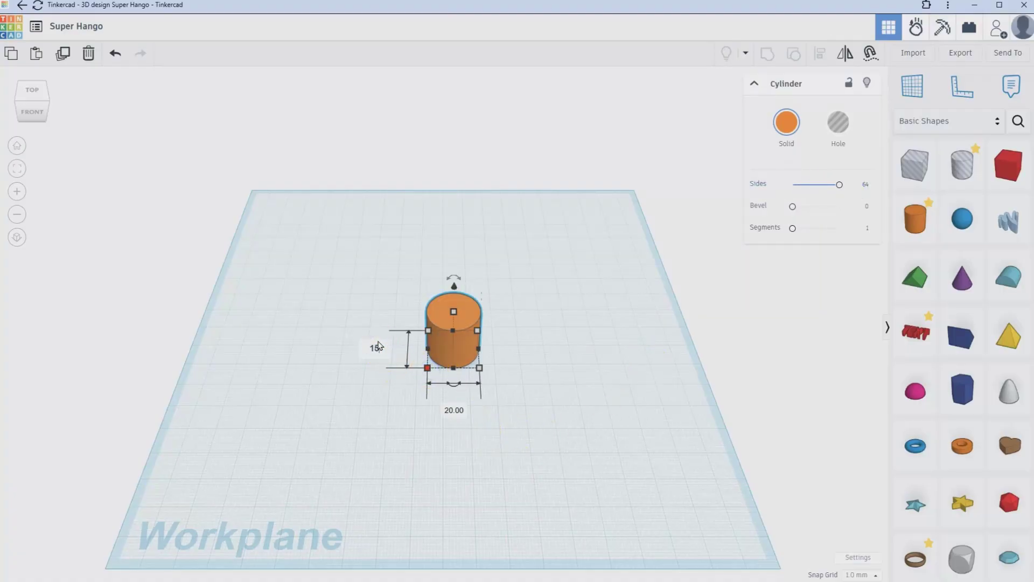
Set the cylinder's length, width and height to 150 mm and move it onto the middle of the workplane
{"action": "type", "text": "0"}
{"action": "key", "text": "Return"}
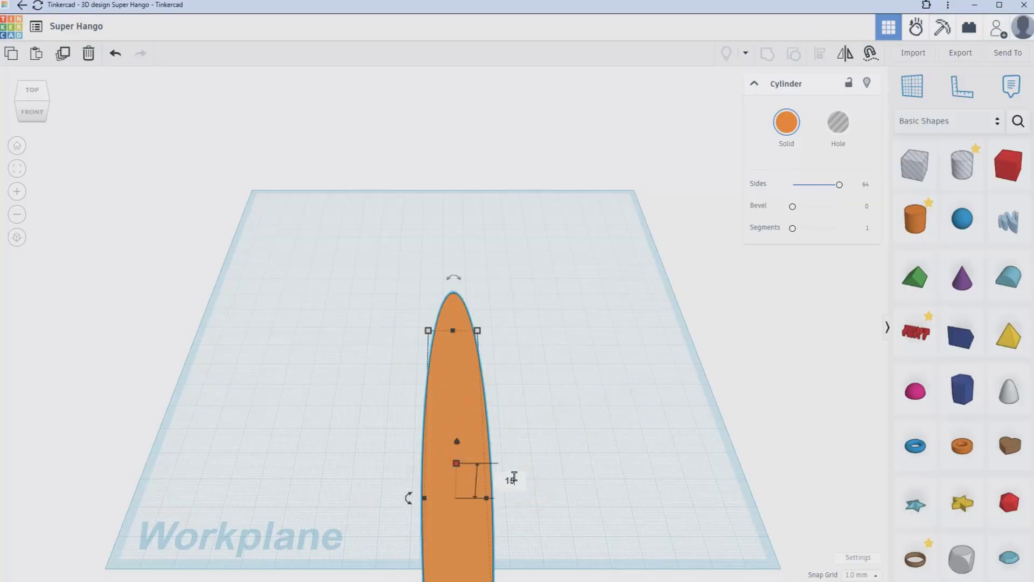
{"action": "key", "text": "Return"}
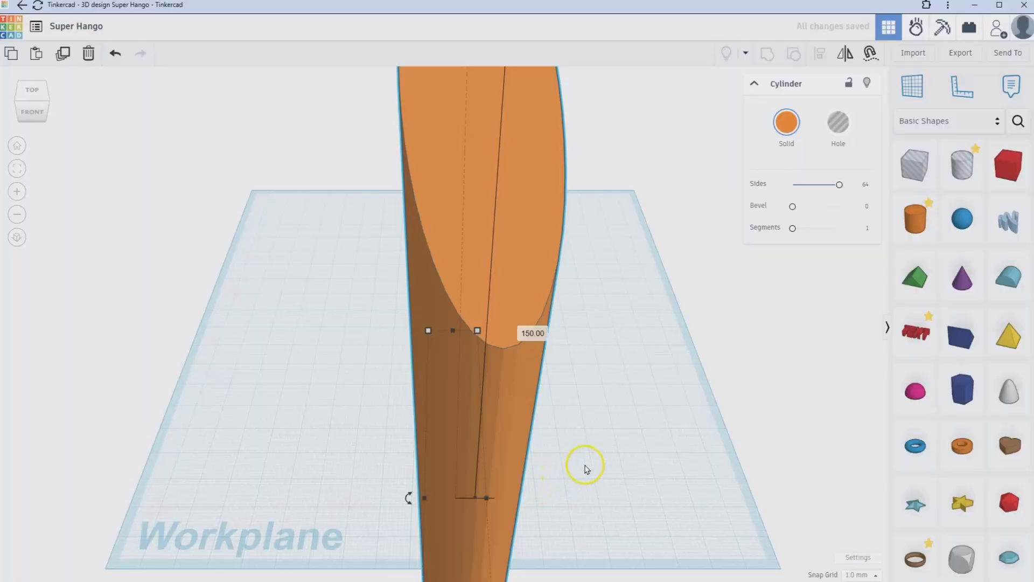
{"action": "scroll", "coordinate": [586, 462], "scroll_direction": "down", "scroll_amount": 4}
{"action": "right_click_drag", "start_coordinate": [566, 408], "coordinate": [533, 370]}
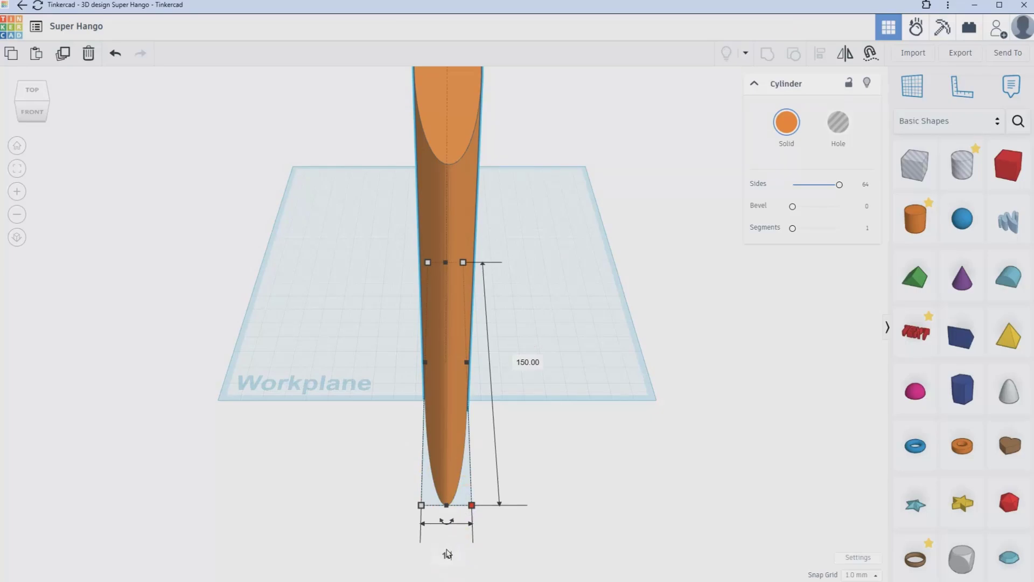
{"action": "key", "text": "Return"}
{"action": "scroll", "coordinate": [581, 487], "scroll_direction": "down", "scroll_amount": 2}
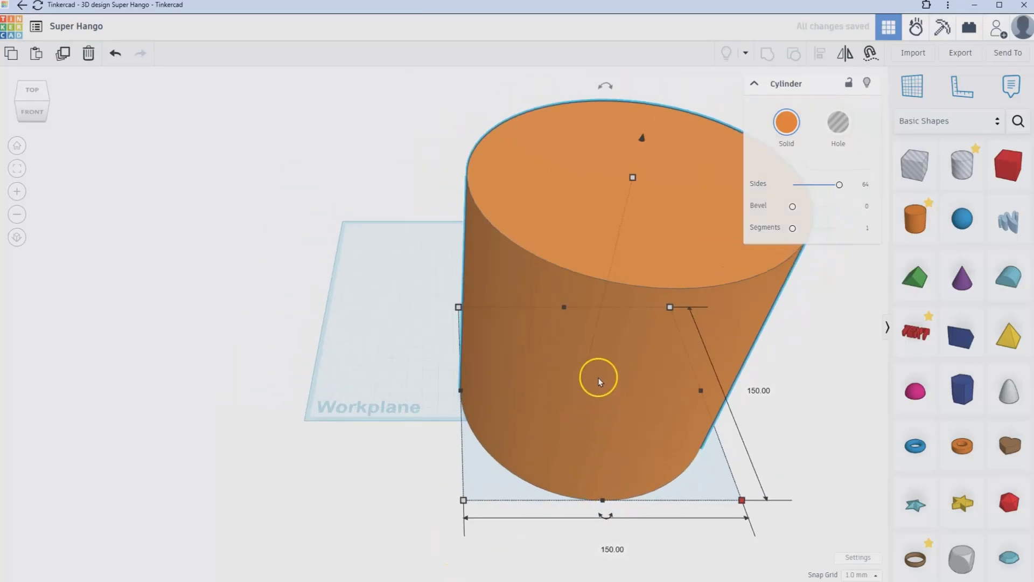
{"action": "left_click_drag", "start_coordinate": [597, 377], "coordinate": [431, 272]}
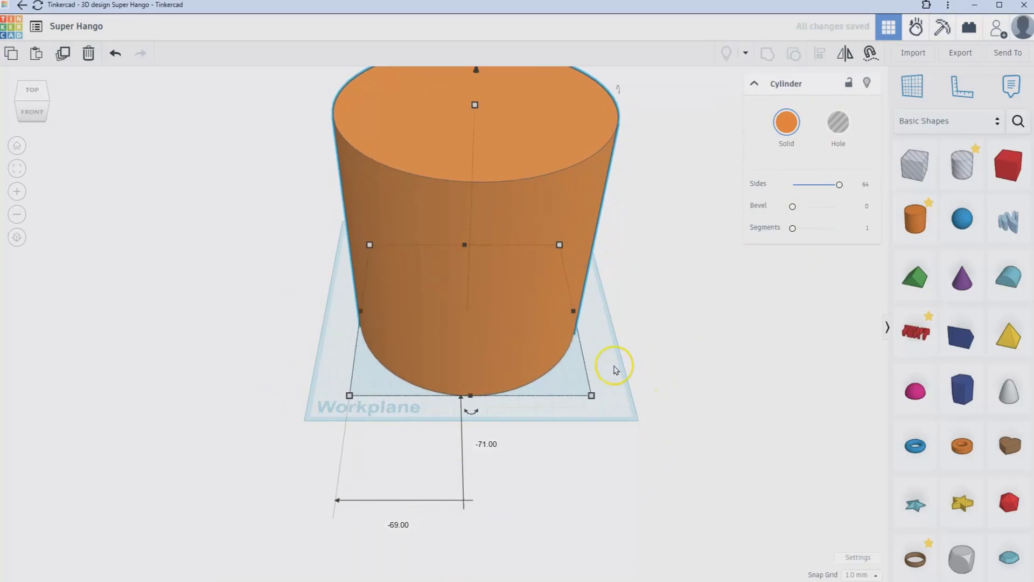
{"action": "middle_click_drag", "start_coordinate": [573, 364], "coordinate": [559, 419]}
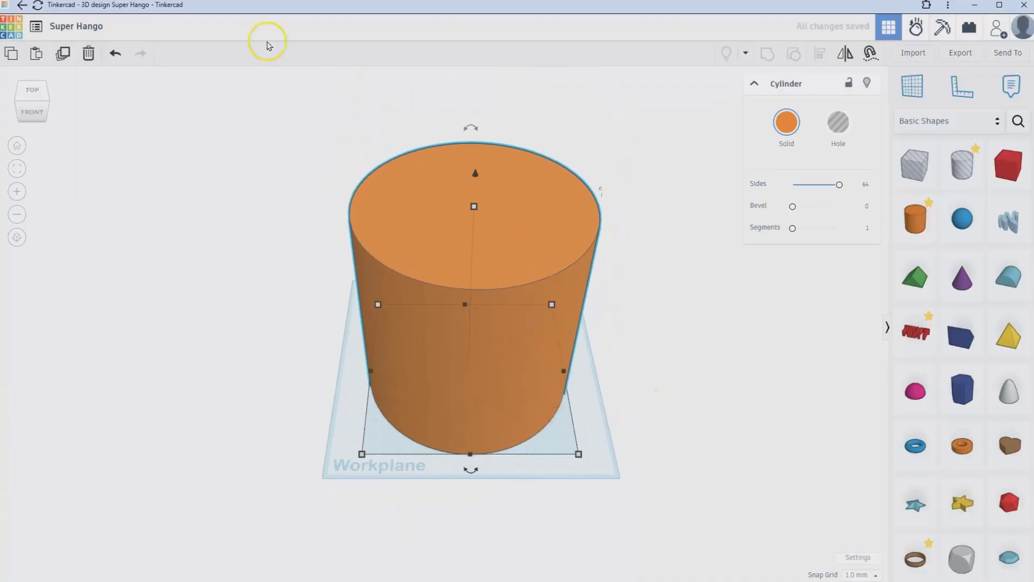
Duplicate the cylinder in place, stretch the copy to 185 mm high and turn it into a hole
{"action": "left_click", "coordinate": [66, 53]}
{"action": "left_click_drag", "start_coordinate": [472, 206], "coordinate": [468, 155]}
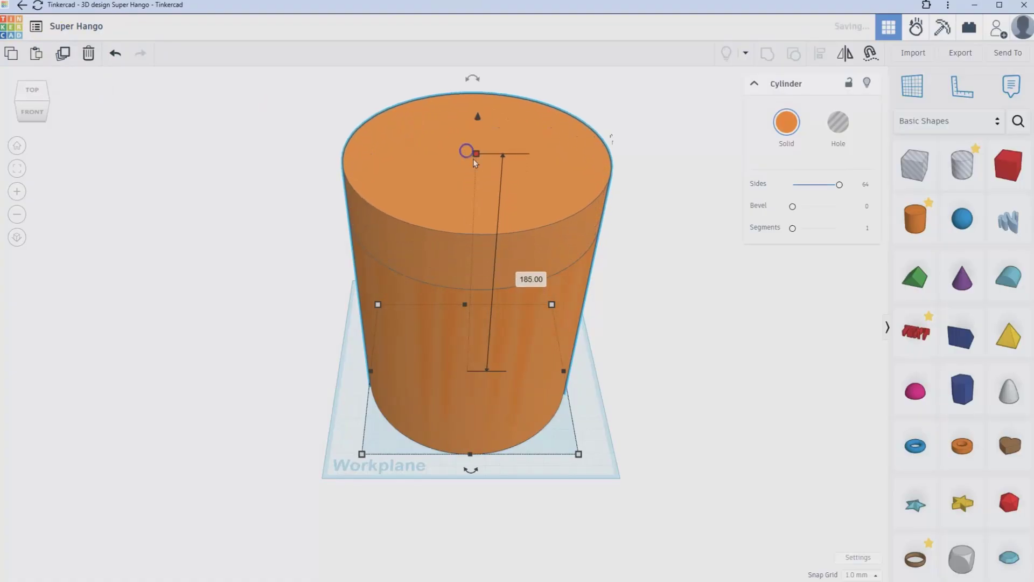
{"action": "left_click", "coordinate": [544, 241]}
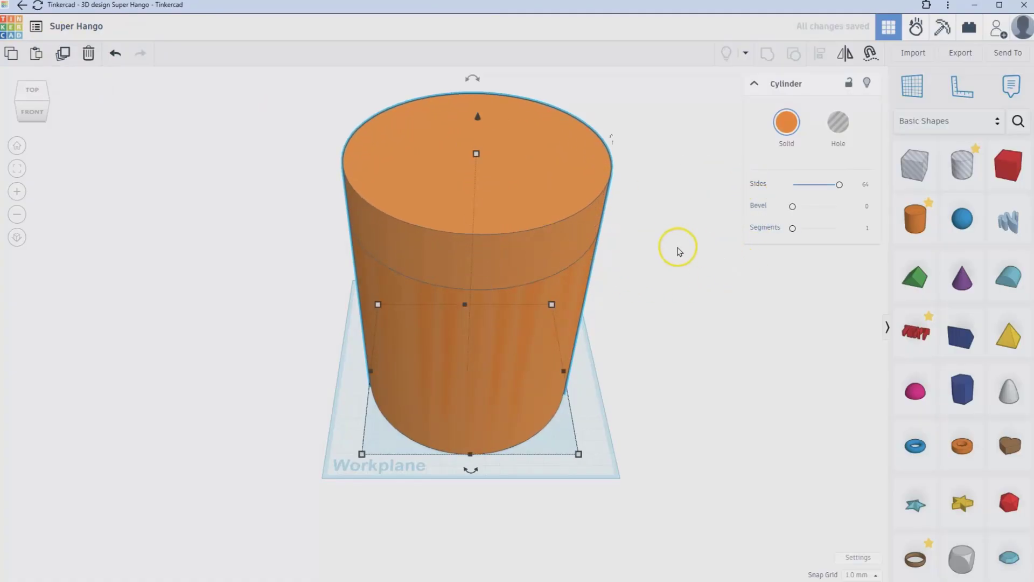
{"action": "left_click", "coordinate": [840, 124]}
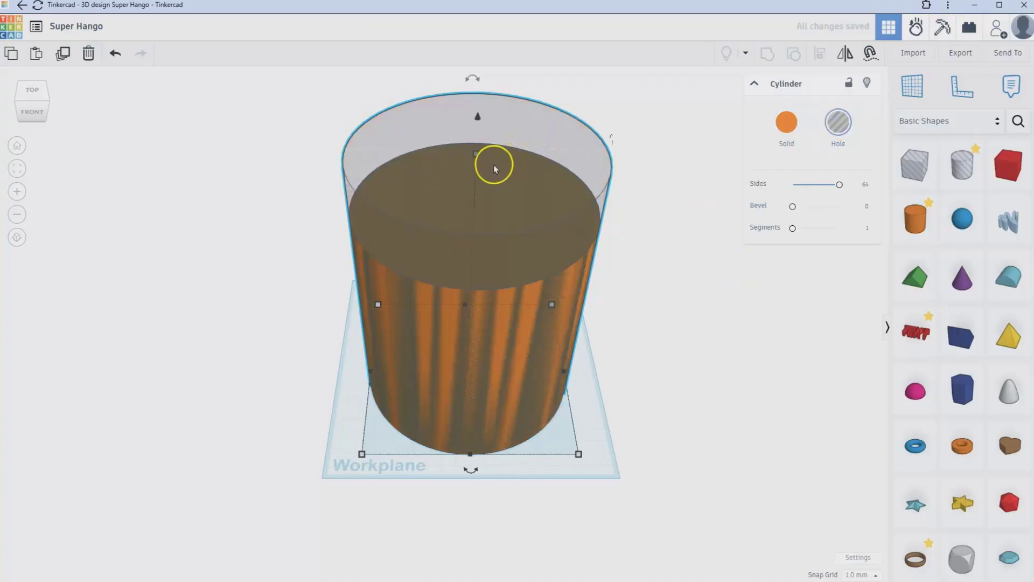
Scale the taller copy down uniformly to about 144 mm across and turn the outer cylinder into a hole
{"action": "left_click", "coordinate": [475, 154]}
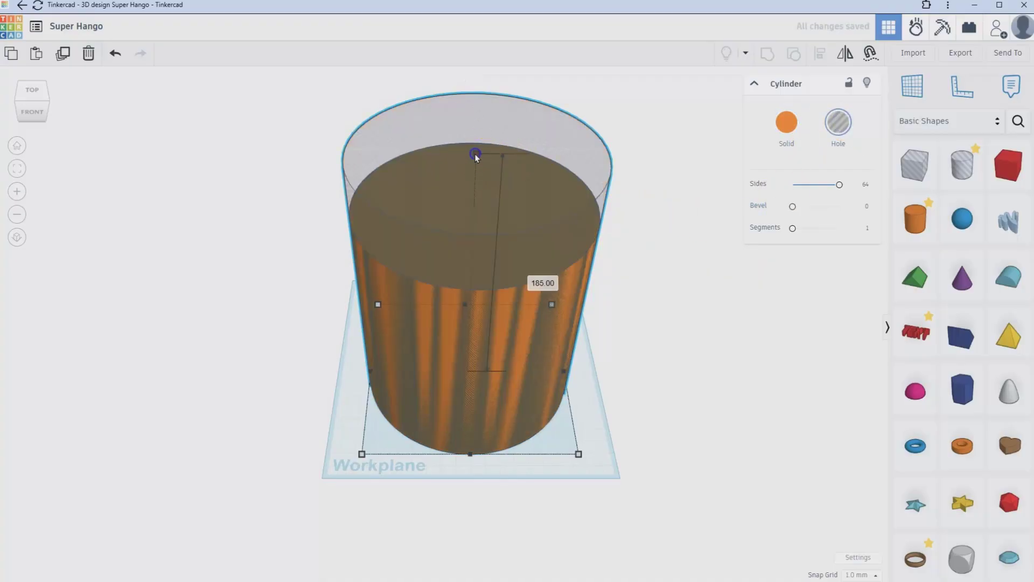
{"action": "left_click_drag", "start_coordinate": [475, 155], "coordinate": [477, 166]}
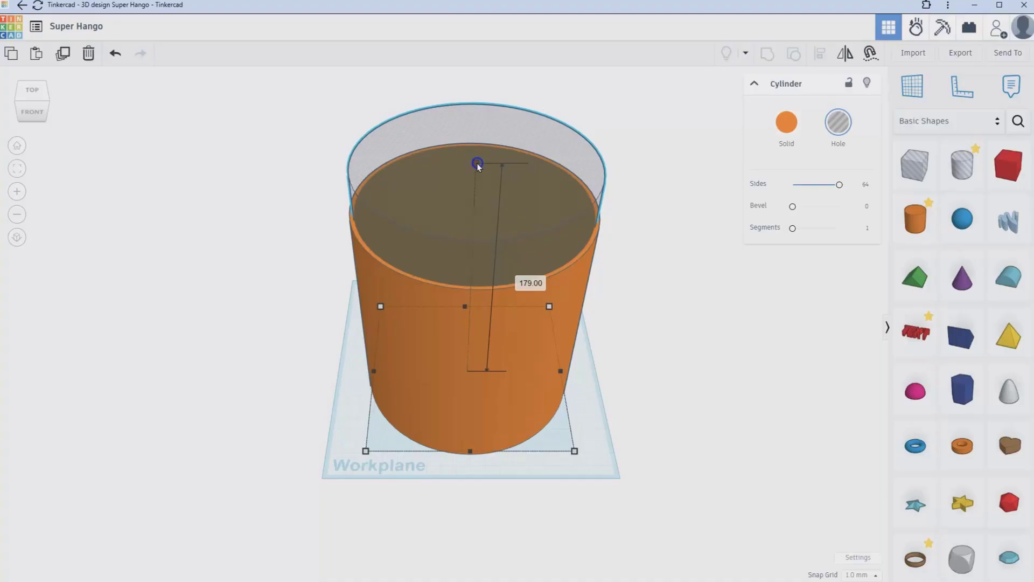
{"action": "left_click_drag", "start_coordinate": [478, 165], "coordinate": [478, 167]}
{"action": "right_click_drag", "start_coordinate": [666, 176], "coordinate": [607, 238]}
{"action": "left_click", "coordinate": [558, 227]}
{"action": "left_click", "coordinate": [844, 124]}
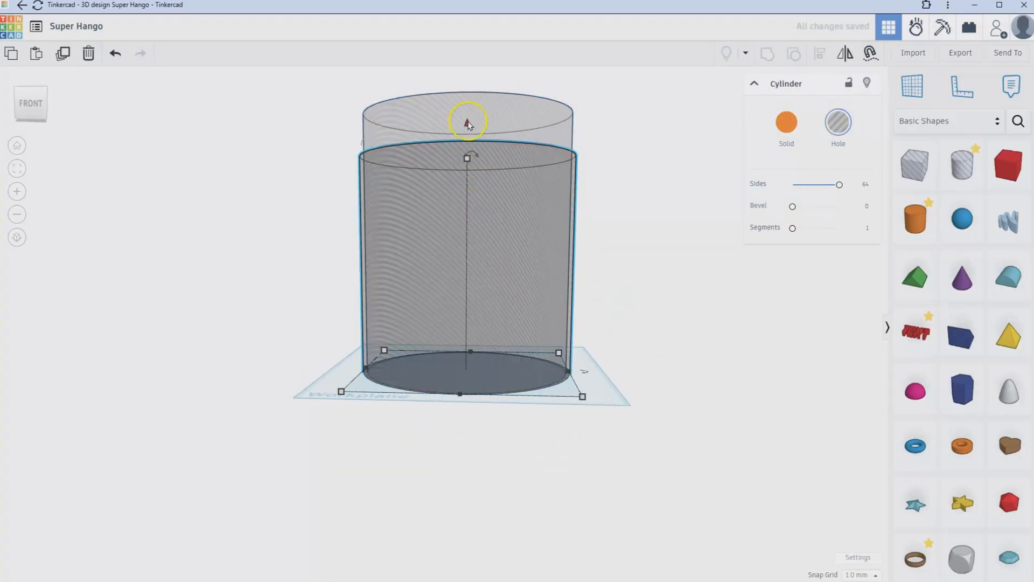
Nudge the inner cylinder slightly upward and change it back to a solid
{"action": "left_click", "coordinate": [469, 118]}
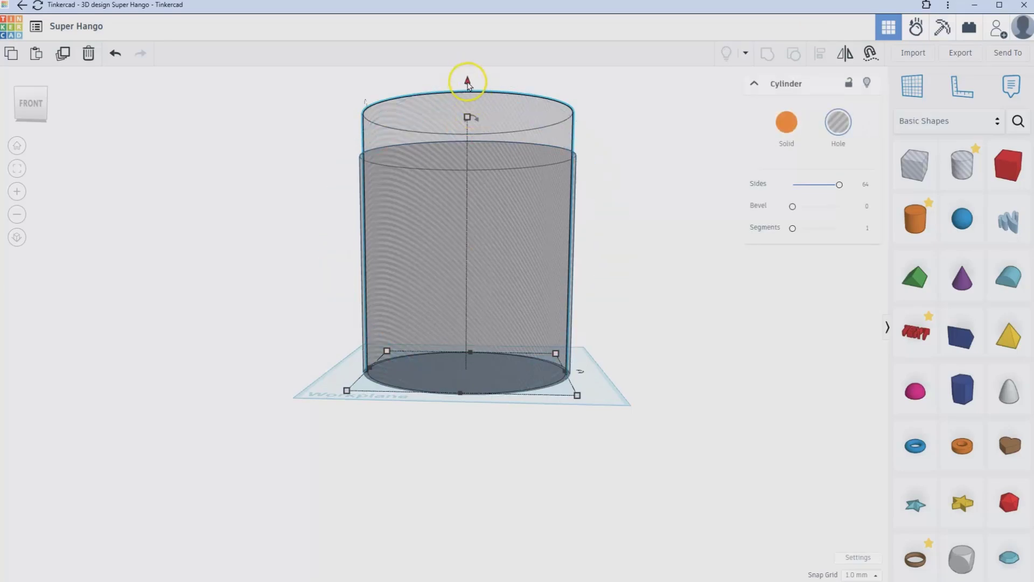
{"action": "left_click_drag", "start_coordinate": [467, 83], "coordinate": [468, 80]}
{"action": "right_click_drag", "start_coordinate": [711, 321], "coordinate": [742, 375]}
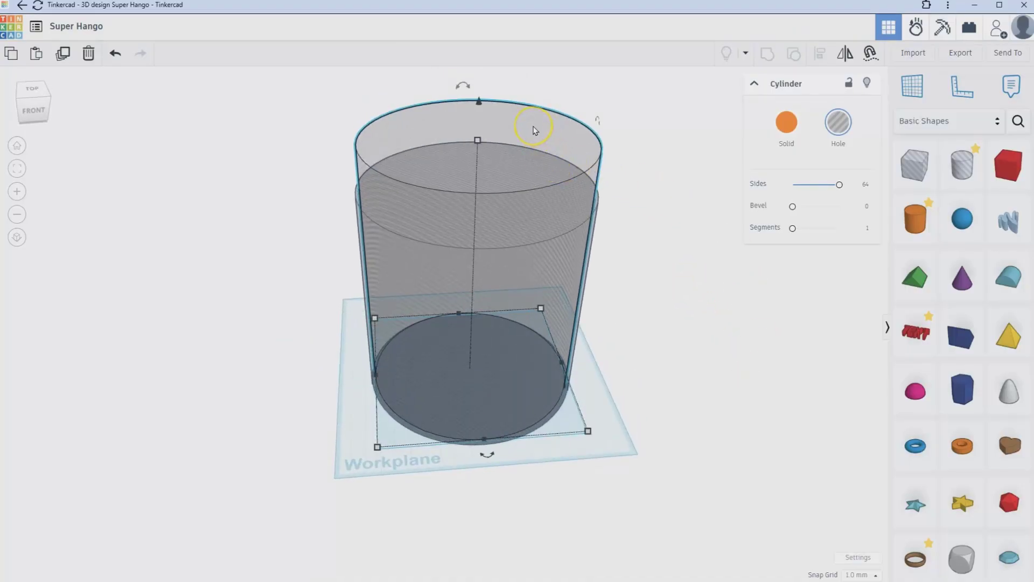
{"action": "left_click", "coordinate": [627, 347]}
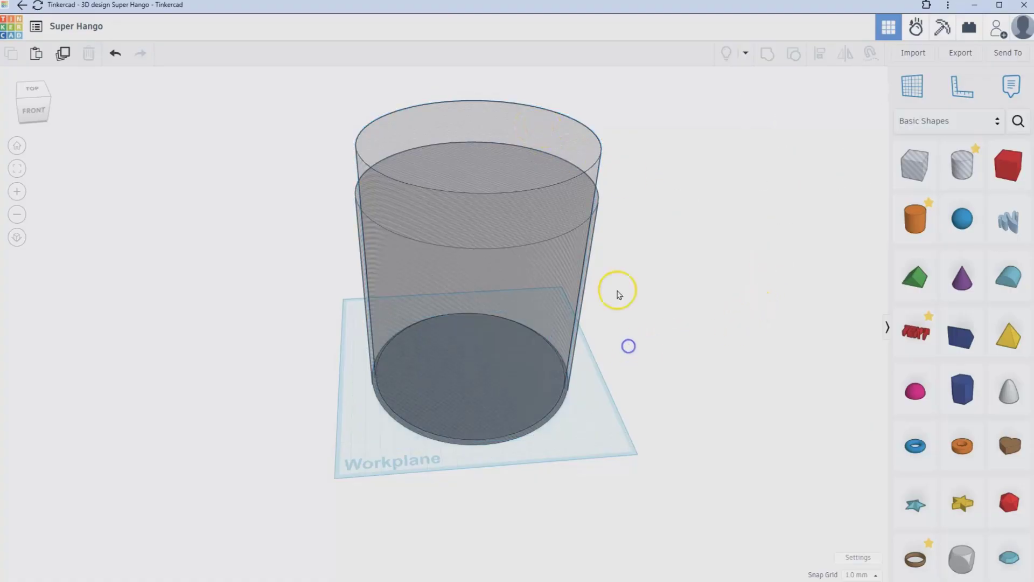
{"action": "left_click", "coordinate": [528, 112]}
{"action": "left_click", "coordinate": [784, 128]}
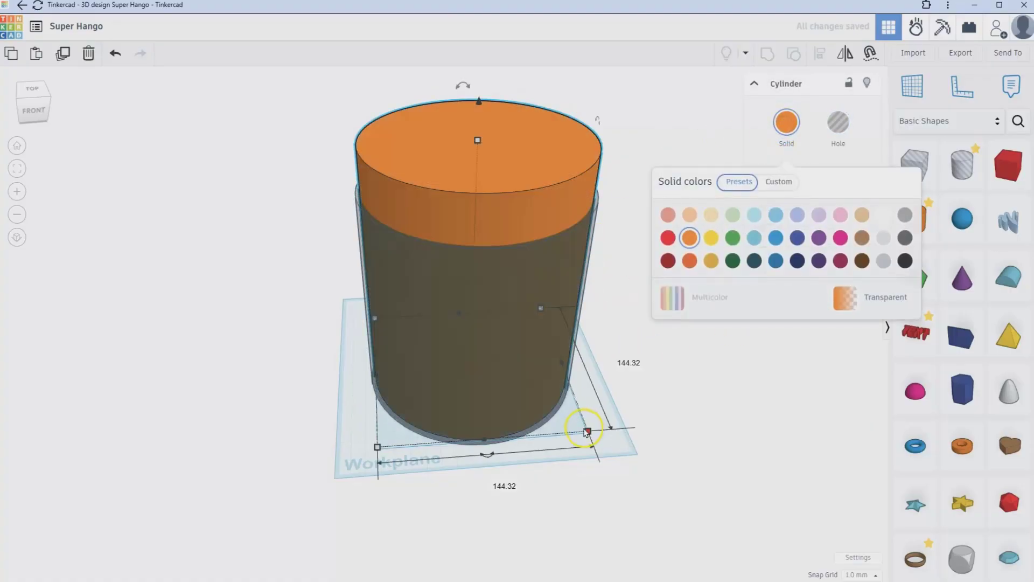
Place a 24-step sphere on the front of the cylinder's base edge and sink it partly into the wall
{"action": "right_click_drag", "start_coordinate": [640, 432], "coordinate": [712, 363]}
{"action": "left_click", "coordinate": [964, 223]}
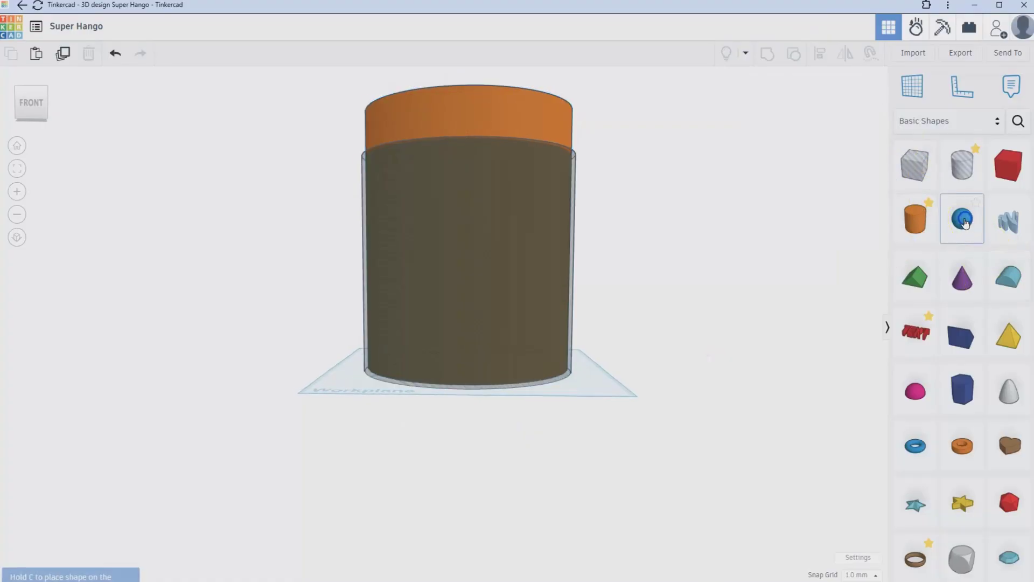
{"action": "scroll", "coordinate": [488, 385], "scroll_direction": "up", "scroll_amount": 5}
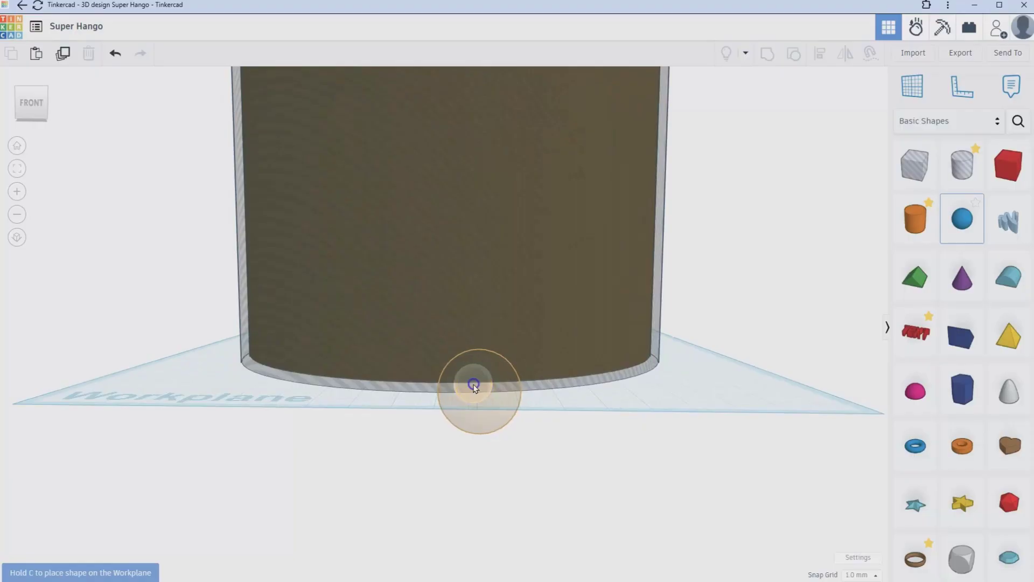
{"action": "left_click", "coordinate": [474, 386]}
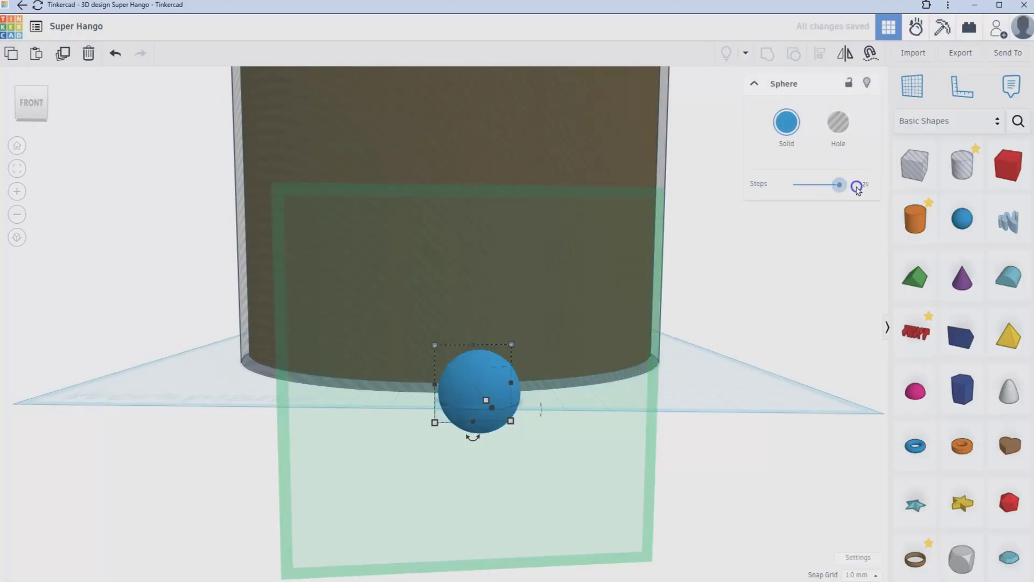
{"action": "left_click_drag", "start_coordinate": [491, 410], "coordinate": [480, 395]}
{"action": "left_click", "coordinate": [707, 397]}
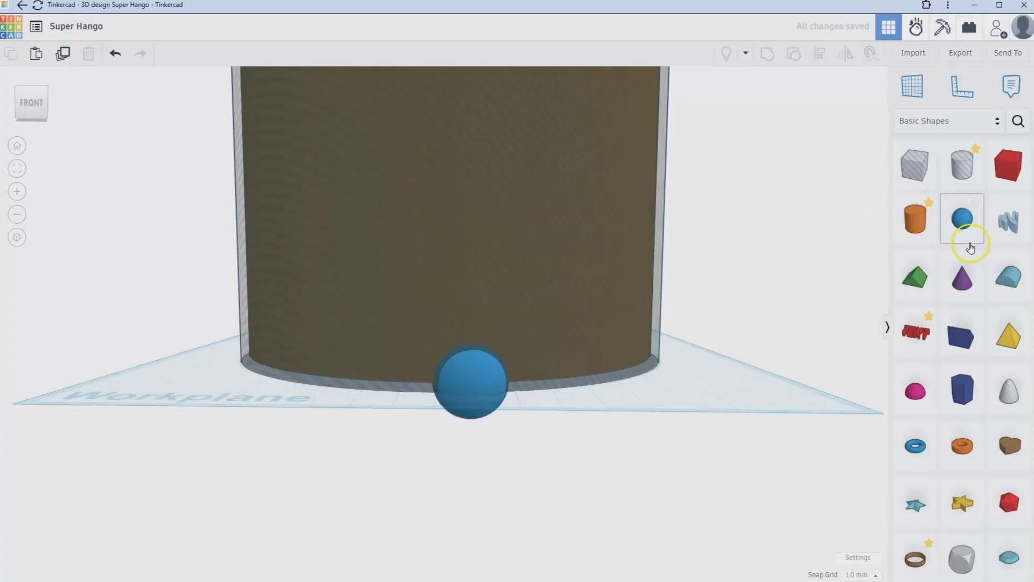
Add a second sphere beside the first, enlarge it to 23 mm and push it 16 mm into the wall
{"action": "left_click_drag", "start_coordinate": [969, 247], "coordinate": [552, 381]}
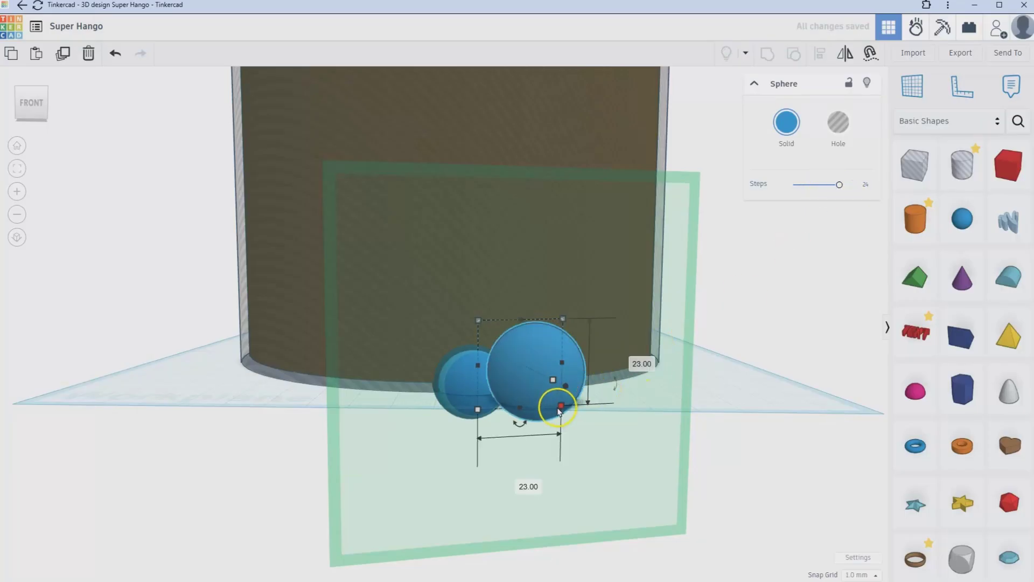
{"action": "left_click_drag", "start_coordinate": [561, 391], "coordinate": [561, 386]}
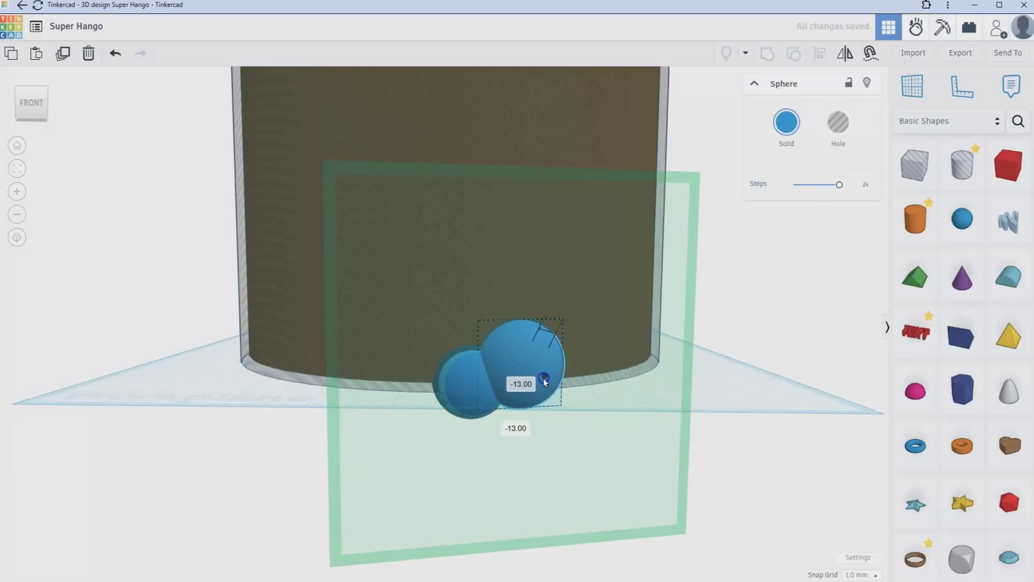
{"action": "left_click_drag", "start_coordinate": [540, 379], "coordinate": [540, 378]}
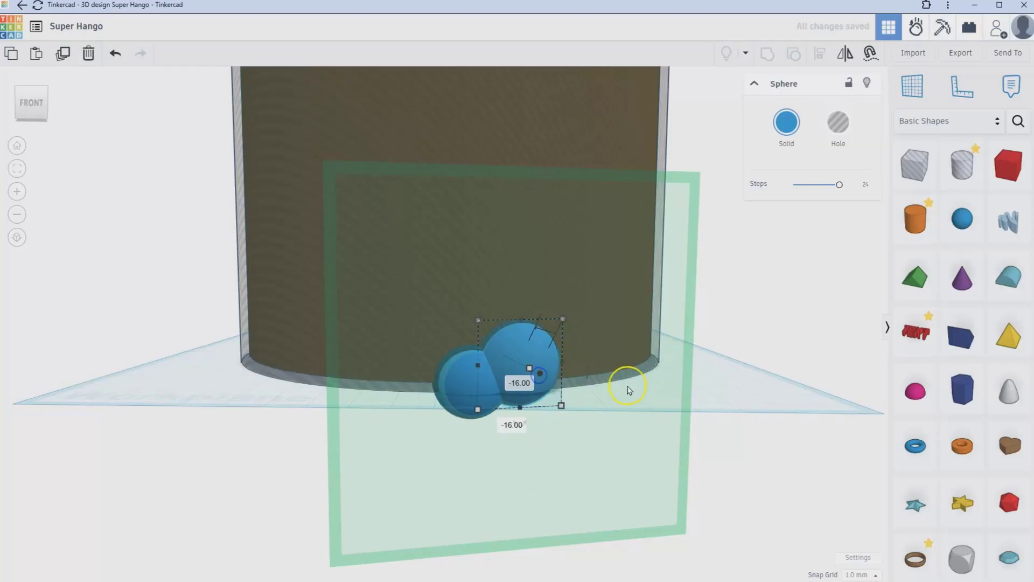
Add a third and a fourth sphere along the cylinder's base edge, pushing each partly into the wall
{"action": "right_click_drag", "start_coordinate": [765, 395], "coordinate": [683, 387]}
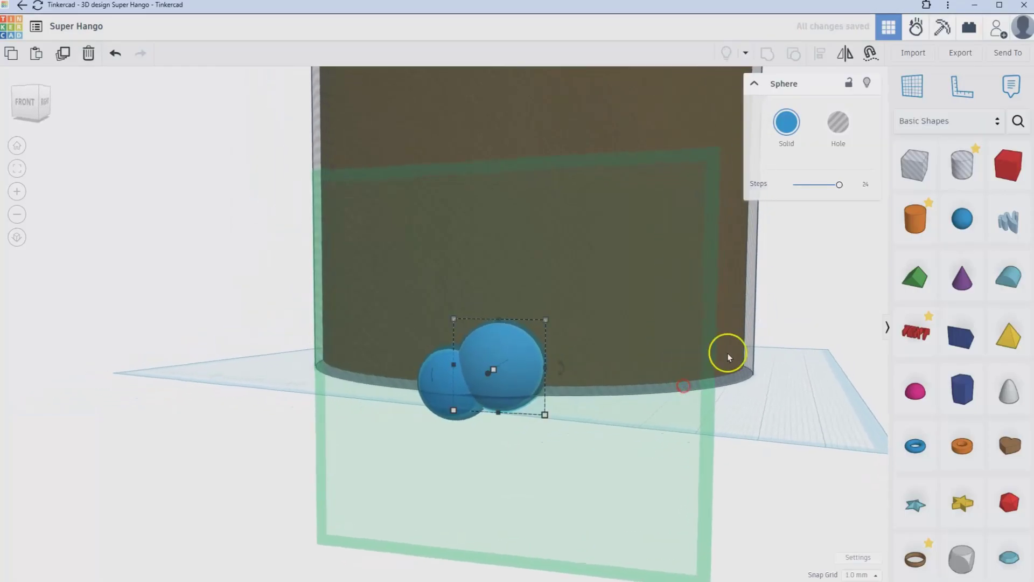
{"action": "left_click_drag", "start_coordinate": [958, 220], "coordinate": [560, 383]}
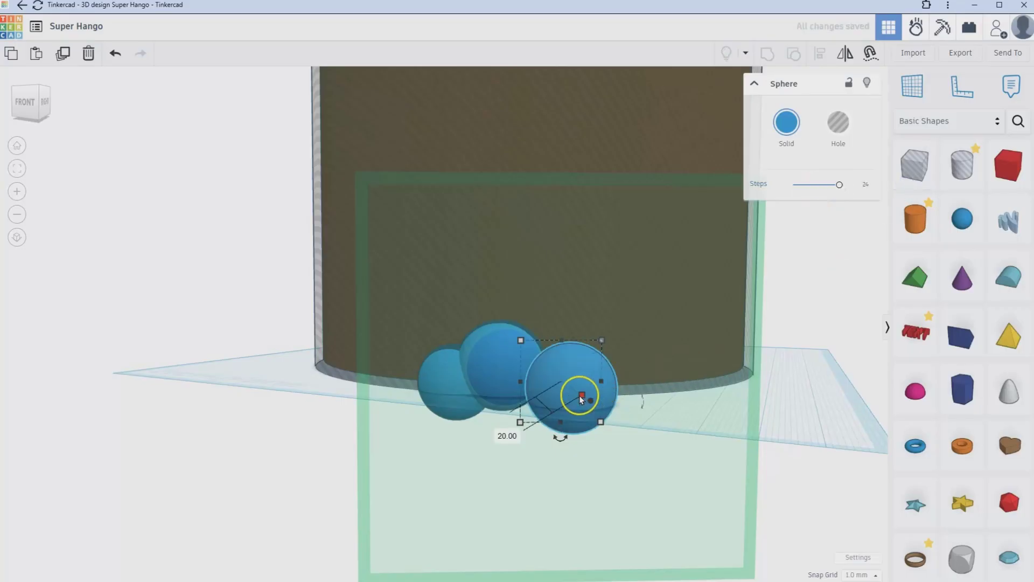
{"action": "left_click_drag", "start_coordinate": [578, 395], "coordinate": [581, 395]}
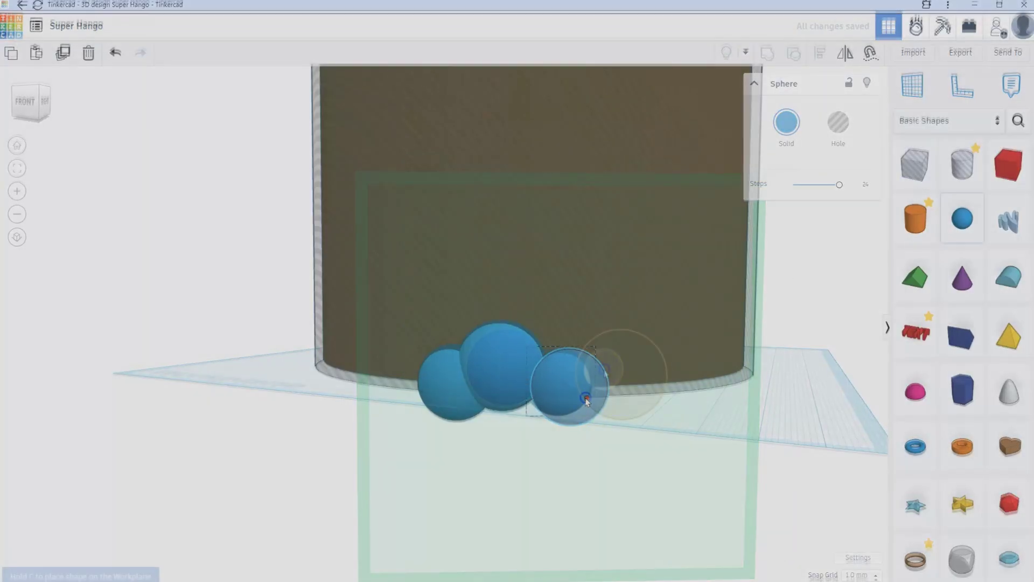
{"action": "left_click", "coordinate": [606, 371]}
{"action": "left_click_drag", "start_coordinate": [639, 384], "coordinate": [624, 372]}
Continue the row around the base edge with a fifth and a sixth sphere, each sunk partly into the wall
{"action": "right_click_drag", "start_coordinate": [781, 417], "coordinate": [750, 423]}
{"action": "right_click_drag", "start_coordinate": [749, 423], "coordinate": [719, 421]}
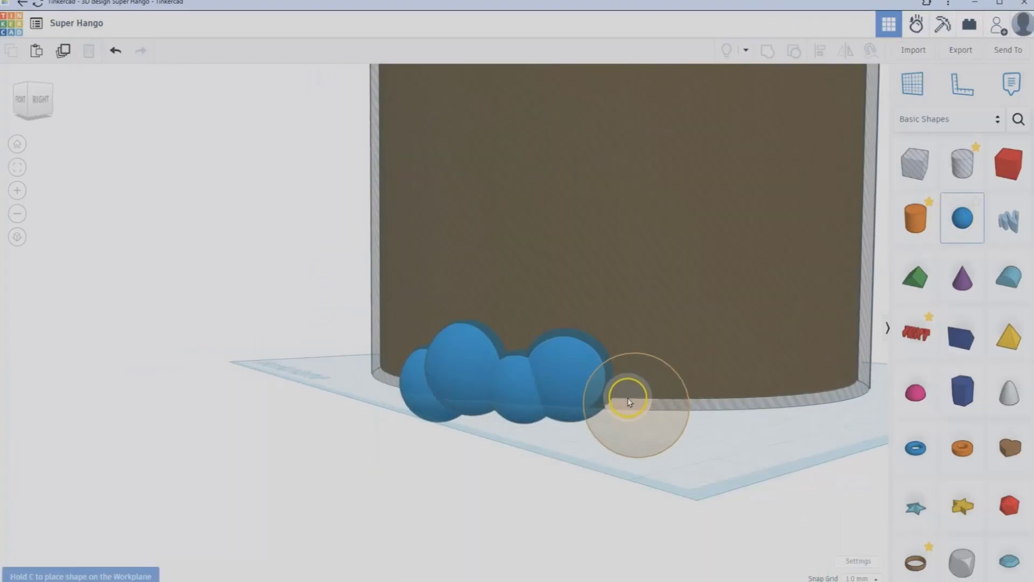
{"action": "left_click", "coordinate": [630, 398]}
{"action": "left_click_drag", "start_coordinate": [645, 407], "coordinate": [639, 400]}
{"action": "left_click", "coordinate": [715, 418]}
{"action": "right_click_drag", "start_coordinate": [714, 418], "coordinate": [732, 413]}
{"action": "right_click_drag", "start_coordinate": [732, 413], "coordinate": [722, 423]}
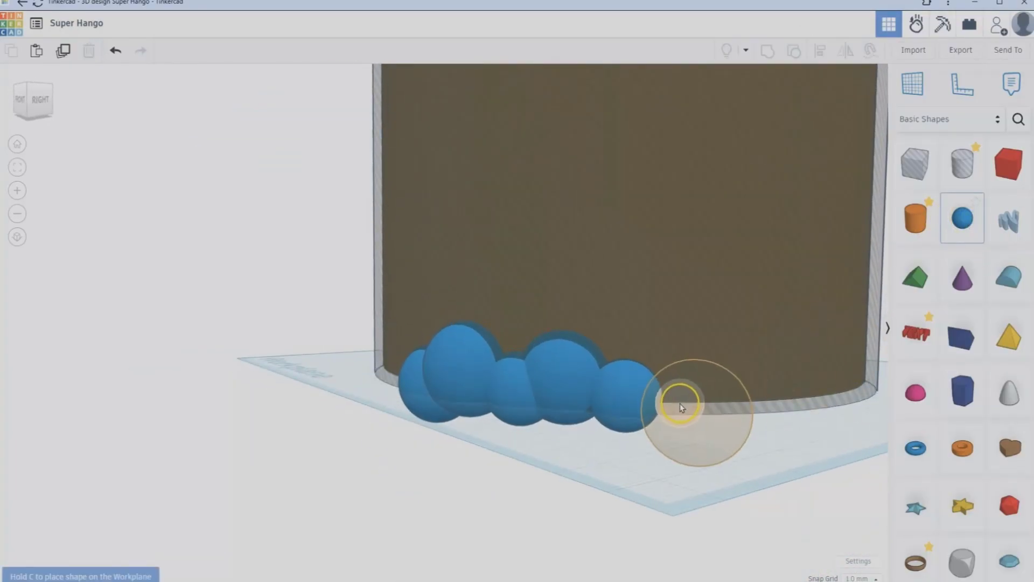
{"action": "left_click", "coordinate": [683, 406]}
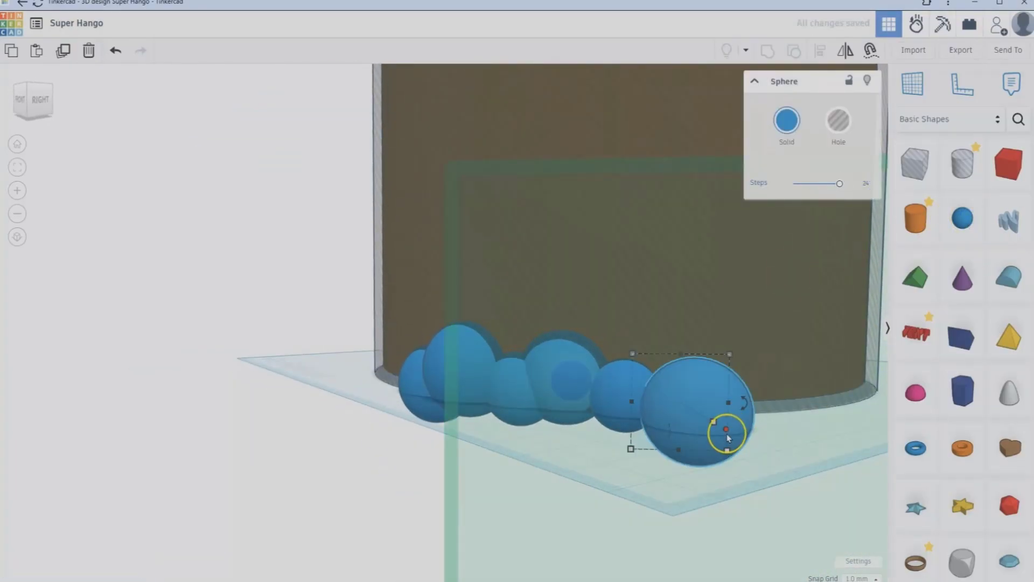
{"action": "left_click_drag", "start_coordinate": [724, 430], "coordinate": [696, 405]}
Place another sphere at the end of the row, set its steps to 24 and push it into the wall
{"action": "right_click_drag", "start_coordinate": [697, 408], "coordinate": [492, 413]}
{"action": "left_click", "coordinate": [587, 539]}
{"action": "left_click", "coordinate": [492, 413]}
{"action": "left_click", "coordinate": [538, 474]}
{"action": "right_click_drag", "start_coordinate": [539, 474], "coordinate": [719, 480]}
{"action": "left_click_drag", "start_coordinate": [824, 183], "coordinate": [867, 189]}
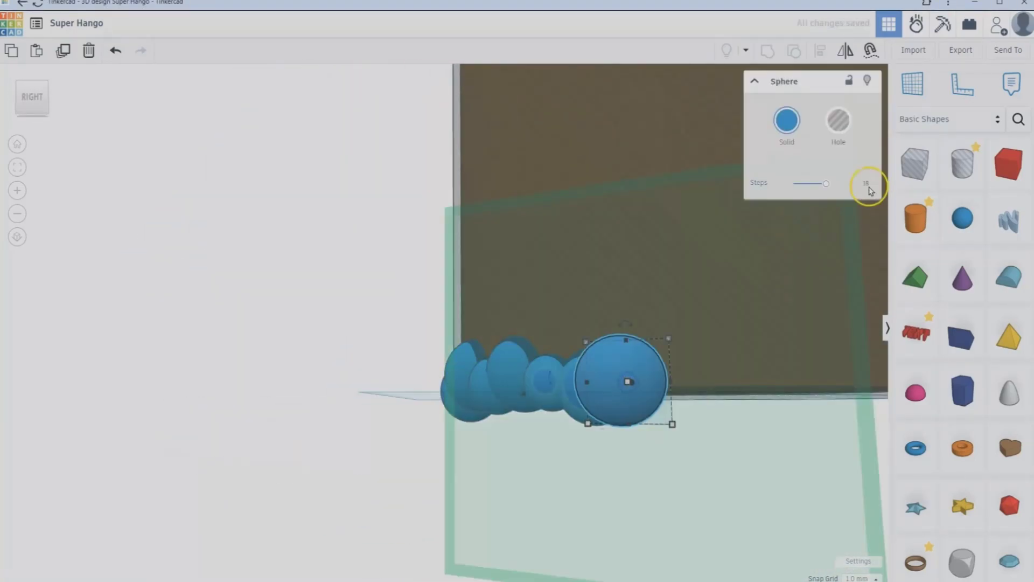
{"action": "right_click_drag", "start_coordinate": [754, 404], "coordinate": [716, 507]}
{"action": "left_click_drag", "start_coordinate": [667, 556], "coordinate": [654, 536]}
Extend the row around the cylinder's right side with two more overlapping spheres embedded in the wall
{"action": "right_click_drag", "start_coordinate": [727, 538], "coordinate": [777, 471]}
{"action": "left_click", "coordinate": [754, 485]}
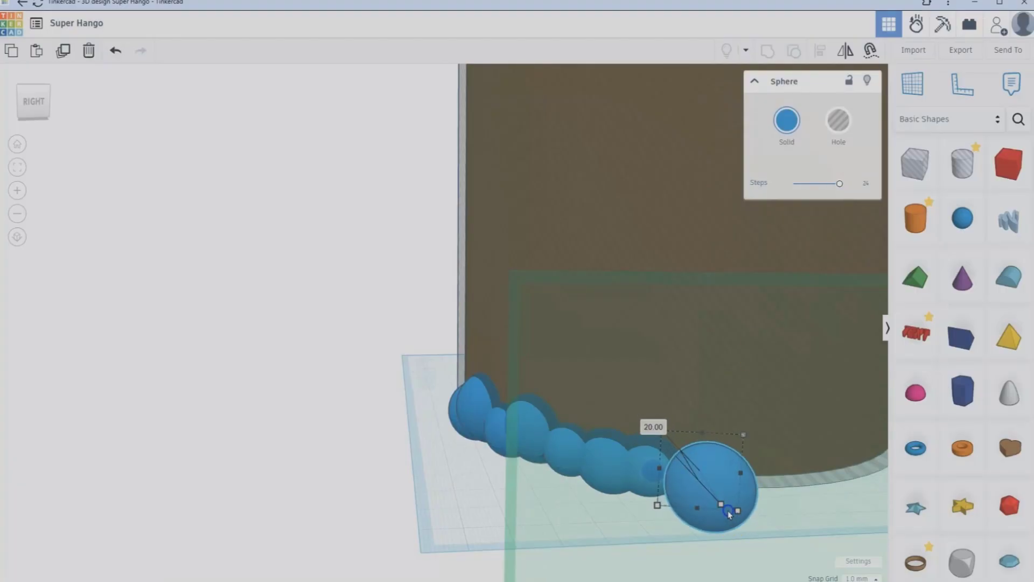
{"action": "left_click_drag", "start_coordinate": [731, 520], "coordinate": [712, 505]}
{"action": "right_click_drag", "start_coordinate": [738, 556], "coordinate": [776, 485]}
{"action": "left_click", "coordinate": [775, 485]}
{"action": "left_click_drag", "start_coordinate": [962, 222], "coordinate": [677, 410]}
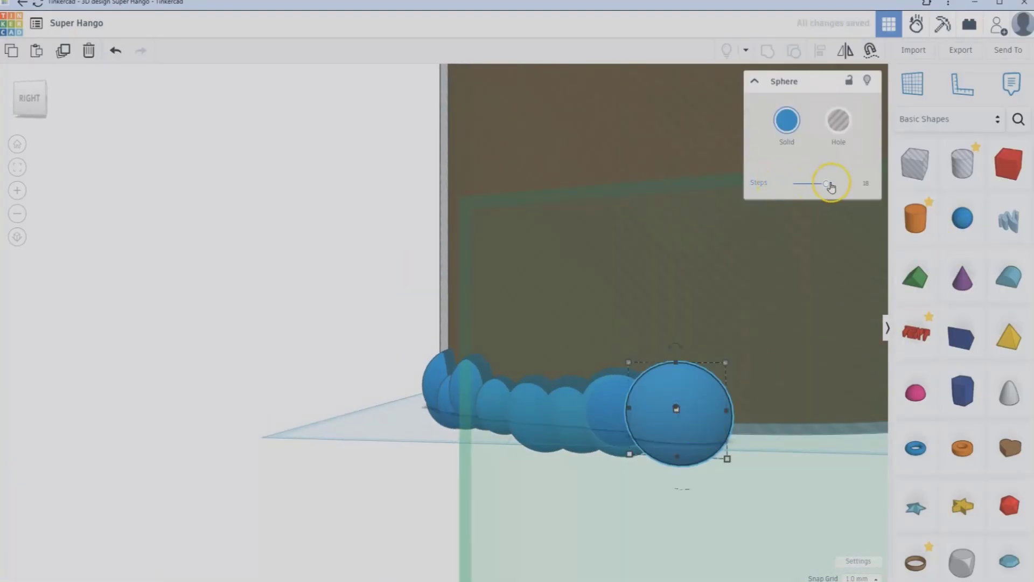
{"action": "right_click_drag", "start_coordinate": [750, 472], "coordinate": [667, 546]}
{"action": "right_click_drag", "start_coordinate": [621, 507], "coordinate": [658, 461]}
{"action": "left_click", "coordinate": [657, 461]}
Add the next two spheres further around the base toward the back, overlapping their neighbours and sinking them into the wall
{"action": "scroll", "coordinate": [657, 462], "scroll_direction": "up", "scroll_amount": 3}
{"action": "left_click_drag", "start_coordinate": [963, 217], "coordinate": [550, 386]}
{"action": "right_click_drag", "start_coordinate": [550, 385], "coordinate": [725, 416]}
{"action": "left_click_drag", "start_coordinate": [572, 395], "coordinate": [575, 405]}
{"action": "right_click_drag", "start_coordinate": [598, 415], "coordinate": [574, 393]}
{"action": "left_click_drag", "start_coordinate": [574, 392], "coordinate": [572, 381]}
{"action": "mouse_move", "coordinate": [780, 469]}
{"action": "right_mouse_down"}
{"action": "mouse_move", "coordinate": [754, 515]}
{"action": "mouse_move", "coordinate": [776, 466]}
{"action": "right_mouse_up"}
{"action": "left_click_drag", "start_coordinate": [962, 218], "coordinate": [582, 435]}
{"action": "right_click_drag", "start_coordinate": [765, 474], "coordinate": [787, 542]}
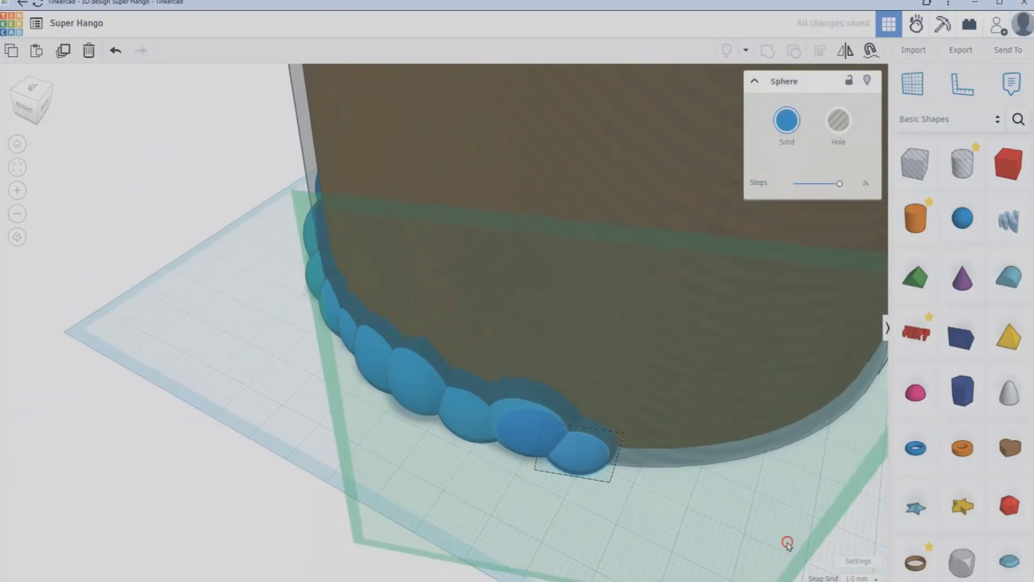
Add two more overlapping spheres to the base row where it curves toward the back, pushing the first into the wall
{"action": "left_click_drag", "start_coordinate": [962, 217], "coordinate": [668, 451]}
{"action": "right_click_drag", "start_coordinate": [716, 468], "coordinate": [729, 402]}
{"action": "left_click_drag", "start_coordinate": [680, 418], "coordinate": [662, 408]}
{"action": "right_click_drag", "start_coordinate": [754, 458], "coordinate": [705, 441]}
{"action": "left_click_drag", "start_coordinate": [962, 218], "coordinate": [695, 412]}
{"action": "left_click", "coordinate": [751, 467]}
{"action": "right_click_drag", "start_coordinate": [751, 468], "coordinate": [693, 450]}
Add another sphere at the end of the base row, set its steps to 24 and adjust its fit against the wall
{"action": "left_click_drag", "start_coordinate": [962, 218], "coordinate": [653, 425]}
{"action": "left_click_drag", "start_coordinate": [816, 184], "coordinate": [840, 184]}
{"action": "left_click_drag", "start_coordinate": [653, 418], "coordinate": [661, 390], "text": "shift"}
{"action": "right_click_drag", "start_coordinate": [751, 495], "coordinate": [733, 503]}
Place a sphere with 24 steps at the back of the base and scale it down proportionally
{"action": "left_click_drag", "start_coordinate": [962, 217], "coordinate": [705, 422]}
{"action": "left_click_drag", "start_coordinate": [816, 184], "coordinate": [844, 185]}
{"action": "right_click_drag", "start_coordinate": [838, 455], "coordinate": [729, 423]}
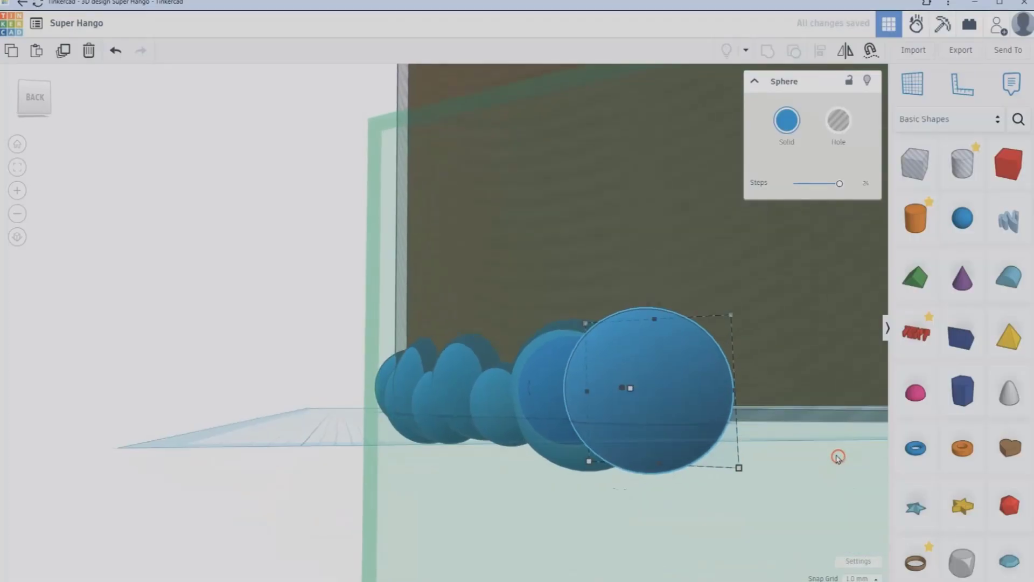
{"action": "left_click_drag", "start_coordinate": [739, 466], "coordinate": [705, 436], "text": "shift"}
{"action": "right_click_drag", "start_coordinate": [777, 477], "coordinate": [785, 541]}
{"action": "left_click_drag", "start_coordinate": [795, 547], "coordinate": [764, 529], "text": "shift"}
{"action": "left_click", "coordinate": [767, 550]}
{"action": "right_click_drag", "start_coordinate": [767, 550], "coordinate": [722, 511]}
Continue the row across the back with two more spheres overlapping their neighbours
{"action": "left_click_drag", "start_coordinate": [963, 217], "coordinate": [549, 498]}
{"action": "left_click_drag", "start_coordinate": [534, 535], "coordinate": [547, 503]}
{"action": "right_click_drag", "start_coordinate": [627, 533], "coordinate": [591, 510]}
{"action": "left_click", "coordinate": [591, 510]}
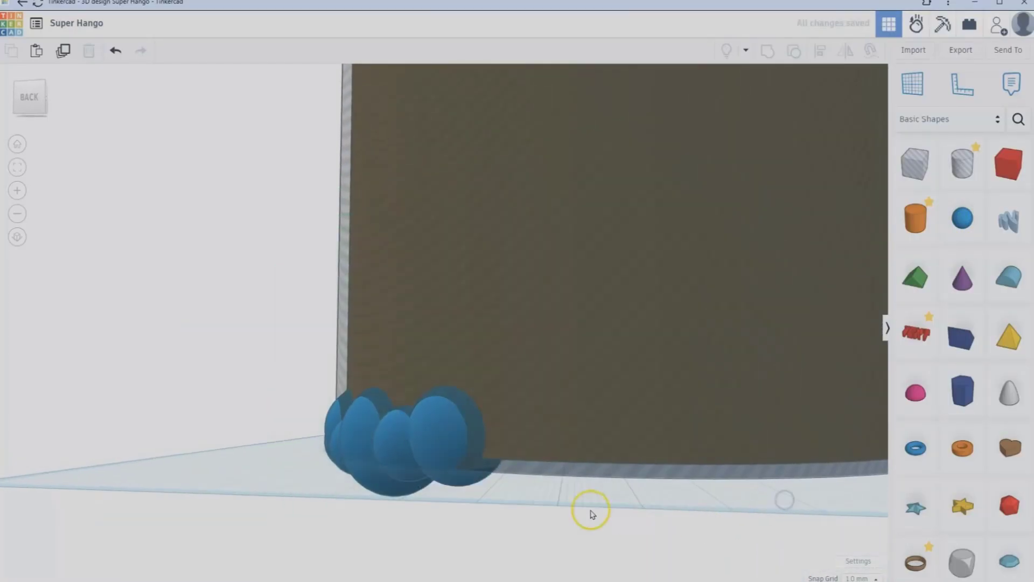
{"action": "left_click_drag", "start_coordinate": [962, 217], "coordinate": [504, 452]}
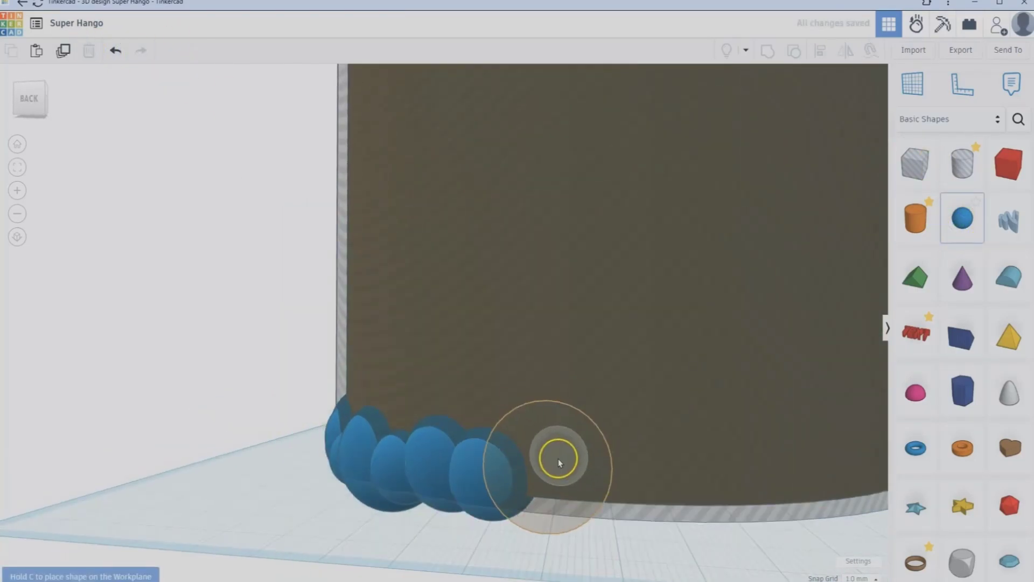
Add the next sphere on the back of the base, set its steps to 24 and sink it partly into the wall
{"action": "left_click", "coordinate": [550, 467]}
{"action": "left_click_drag", "start_coordinate": [826, 183], "coordinate": [839, 183]}
{"action": "left_click_drag", "start_coordinate": [549, 469], "coordinate": [567, 453]}
{"action": "right_click_drag", "start_coordinate": [568, 453], "coordinate": [609, 425]}
{"action": "scroll", "coordinate": [609, 425], "scroll_direction": "down", "scroll_amount": 3}
{"action": "scroll", "coordinate": [609, 425], "scroll_direction": "up", "scroll_amount": 4}
Place another sphere beside the last one on the back and push it into the wall
{"action": "left_click", "coordinate": [961, 218]}
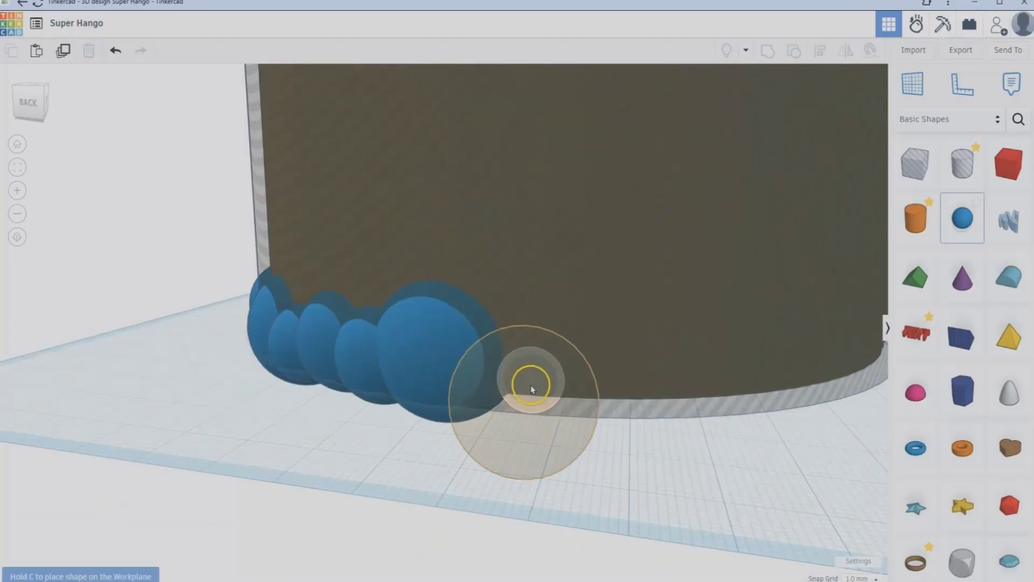
{"action": "left_click", "coordinate": [531, 377]}
{"action": "left_click_drag", "start_coordinate": [513, 427], "coordinate": [508, 395]}
{"action": "right_click_drag", "start_coordinate": [695, 447], "coordinate": [603, 469]}
Extend the back row with a sphere of 24 steps, shifted to overlap its neighbour and the wall
{"action": "left_click_drag", "start_coordinate": [962, 218], "coordinate": [574, 399]}
{"action": "left_click", "coordinate": [574, 399]}
{"action": "left_click_drag", "start_coordinate": [828, 184], "coordinate": [839, 184]}
{"action": "left_click_drag", "start_coordinate": [533, 470], "coordinate": [558, 439]}
{"action": "right_click_drag", "start_coordinate": [563, 441], "coordinate": [654, 420]}
Place one more sphere at the end of the back row and move it against its neighbour
{"action": "left_click", "coordinate": [962, 218]}
{"action": "left_click", "coordinate": [748, 395]}
{"action": "left_click_drag", "start_coordinate": [748, 394], "coordinate": [703, 383]}
{"action": "right_click_drag", "start_coordinate": [704, 382], "coordinate": [646, 453]}
Add a sphere at the back-left of the base, resize it proportionally and move it into the row
{"action": "left_click", "coordinate": [961, 218]}
{"action": "right_click_drag", "start_coordinate": [748, 474], "coordinate": [776, 431]}
{"action": "left_click", "coordinate": [770, 423]}
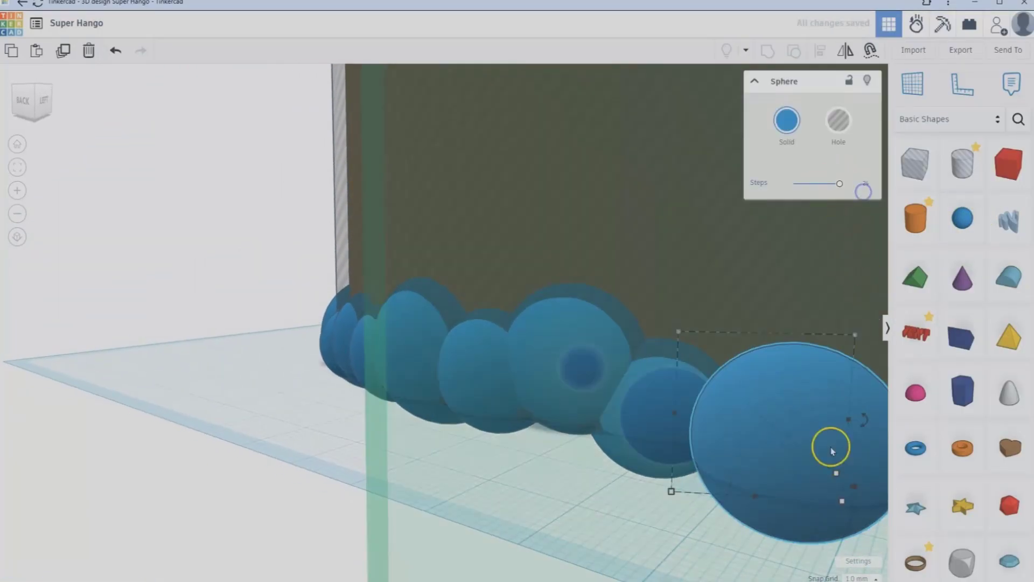
{"action": "left_click_drag", "start_coordinate": [835, 478], "coordinate": [851, 488], "text": "shift"}
{"action": "left_click_drag", "start_coordinate": [859, 498], "coordinate": [785, 437]}
{"action": "right_click_drag", "start_coordinate": [785, 437], "coordinate": [735, 431]}
{"action": "scroll", "coordinate": [732, 457], "scroll_direction": "down", "scroll_amount": 3}
{"action": "scroll", "coordinate": [735, 431], "scroll_direction": "up", "scroll_amount": 3}
Continue the row onto the cylinder's left side with another sphere shifted into the wall
{"action": "left_click", "coordinate": [960, 219]}
{"action": "left_click", "coordinate": [492, 376]}
{"action": "left_click_drag", "start_coordinate": [492, 377], "coordinate": [483, 370]}
{"action": "right_click_drag", "start_coordinate": [483, 369], "coordinate": [826, 369]}
Place the next sphere on the left side of the base and scale it proportionally to about 25 mm
{"action": "left_click", "coordinate": [957, 176]}
{"action": "left_click", "coordinate": [962, 218]}
{"action": "left_click", "coordinate": [563, 357]}
{"action": "left_click_drag", "start_coordinate": [563, 358], "coordinate": [570, 362], "text": "shift"}
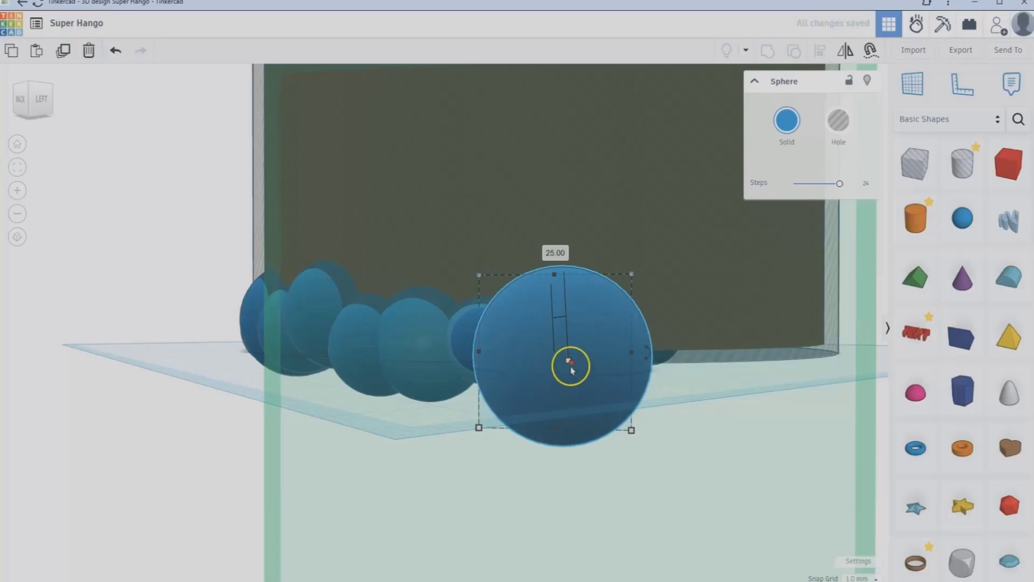
{"action": "right_click_drag", "start_coordinate": [571, 363], "coordinate": [646, 458]}
{"action": "scroll", "coordinate": [619, 560], "scroll_direction": "down", "scroll_amount": 3}
{"action": "middle_click_drag", "start_coordinate": [619, 564], "coordinate": [619, 466]}
{"action": "scroll", "coordinate": [619, 466], "scroll_direction": "up", "scroll_amount": 3}
Add another sphere to the left-side row and shift it slightly into the wall
{"action": "left_click", "coordinate": [962, 218]}
{"action": "left_click", "coordinate": [548, 389]}
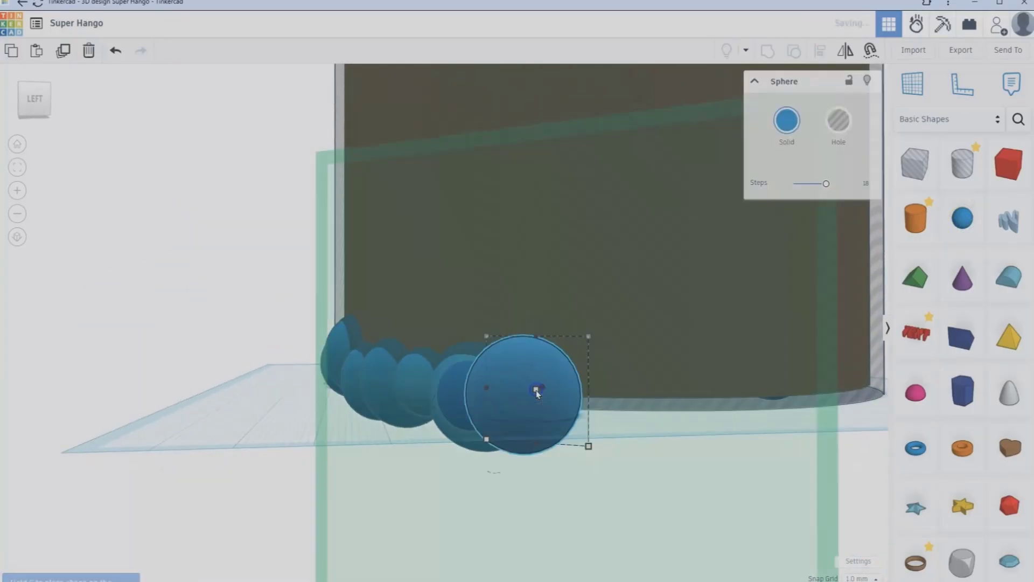
{"action": "left_click_drag", "start_coordinate": [546, 386], "coordinate": [551, 372]}
{"action": "right_click_drag", "start_coordinate": [551, 373], "coordinate": [584, 380]}
Place a sphere at the end of the left-side row and adjust its size proportionally
{"action": "left_click", "coordinate": [961, 218]}
{"action": "left_click", "coordinate": [531, 431]}
{"action": "mouse_move", "coordinate": [526, 430]}
{"action": "left_mouse_down", "text": "shift"}
{"action": "mouse_move", "coordinate": [541, 415]}
{"action": "mouse_move", "coordinate": [530, 428]}
{"action": "left_mouse_up", "text": "shift"}
{"action": "right_click_drag", "start_coordinate": [530, 428], "coordinate": [639, 447]}
{"action": "scroll", "coordinate": [687, 566], "scroll_direction": "down", "scroll_amount": 3}
{"action": "scroll", "coordinate": [639, 447], "scroll_direction": "up", "scroll_amount": 3}
Extend the left-side row with one more sphere and shift it to overlap its neighbour
{"action": "left_click", "coordinate": [962, 218]}
{"action": "left_click", "coordinate": [464, 356]}
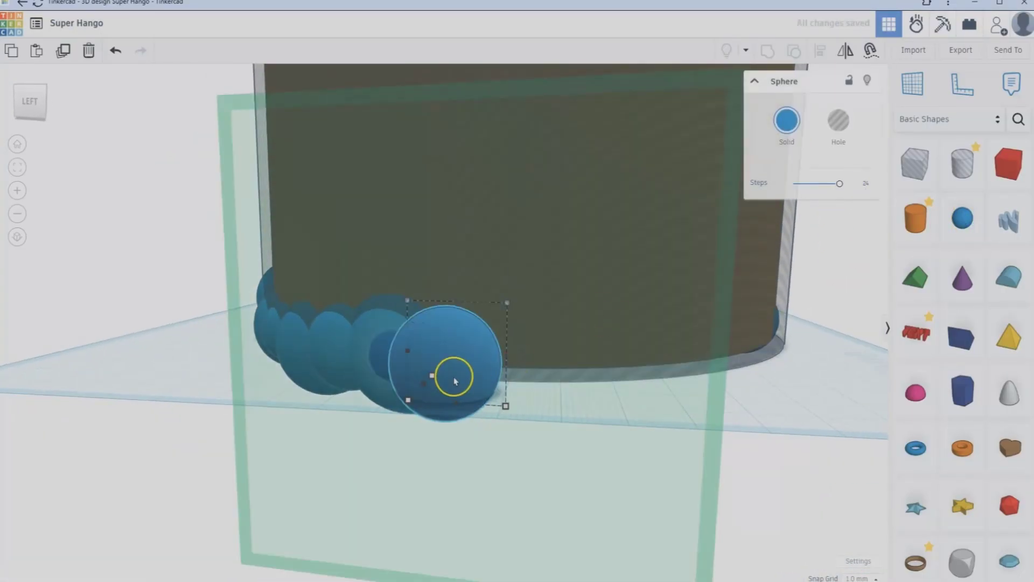
{"action": "left_click_drag", "start_coordinate": [447, 377], "coordinate": [429, 379]}
{"action": "right_click_drag", "start_coordinate": [574, 405], "coordinate": [612, 413]}
{"action": "left_click_drag", "start_coordinate": [561, 383], "coordinate": [555, 385]}
{"action": "right_click_drag", "start_coordinate": [587, 441], "coordinate": [530, 464]}
Add a sphere with 24 steps where the row turns toward the front and push it into the wall
{"action": "left_click", "coordinate": [964, 219]}
{"action": "left_click", "coordinate": [458, 426]}
{"action": "left_click_drag", "start_coordinate": [812, 184], "coordinate": [842, 184]}
{"action": "left_click_drag", "start_coordinate": [424, 463], "coordinate": [443, 430]}
{"action": "left_click", "coordinate": [745, 486]}
{"action": "right_click_drag", "start_coordinate": [635, 490], "coordinate": [605, 404]}
Place another sphere further toward the front, set its steps to 24 and embed it in the wall
{"action": "left_click", "coordinate": [962, 218]}
{"action": "left_click", "coordinate": [438, 324]}
{"action": "left_click_drag", "start_coordinate": [826, 184], "coordinate": [842, 183]}
{"action": "right_click_drag", "start_coordinate": [479, 415], "coordinate": [521, 485]}
{"action": "left_click_drag", "start_coordinate": [521, 484], "coordinate": [535, 466]}
{"action": "right_click_drag", "start_coordinate": [535, 467], "coordinate": [579, 362]}
Fill the remaining front gap of the ring with a sphere of 24 steps moved into the row
{"action": "left_click", "coordinate": [962, 218]}
{"action": "left_click", "coordinate": [504, 357]}
{"action": "left_click_drag", "start_coordinate": [812, 183], "coordinate": [842, 184]}
{"action": "left_click_drag", "start_coordinate": [514, 360], "coordinate": [499, 339]}
{"action": "right_click_drag", "start_coordinate": [616, 399], "coordinate": [654, 391]}
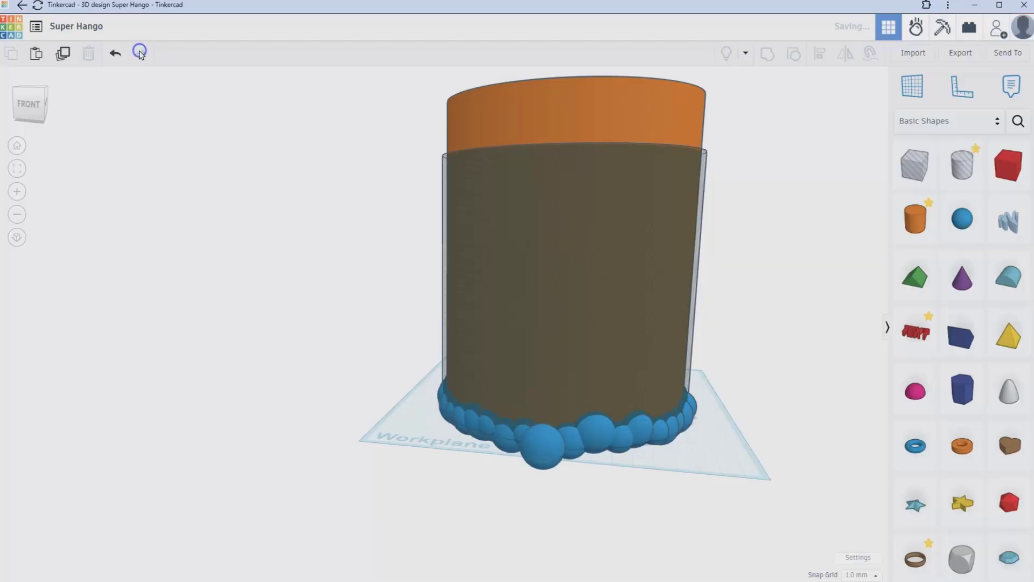
Redo the undone changes and set the taller inner cylinder to Hole
{"action": "left_click", "coordinate": [139, 52]}
{"action": "left_click", "coordinate": [139, 53]}
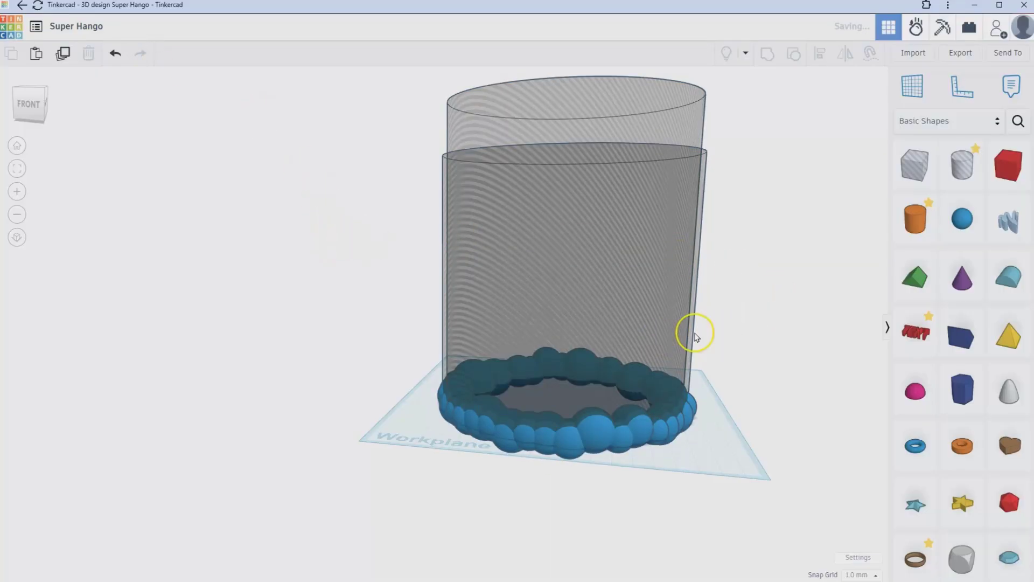
{"action": "left_click", "coordinate": [560, 125]}
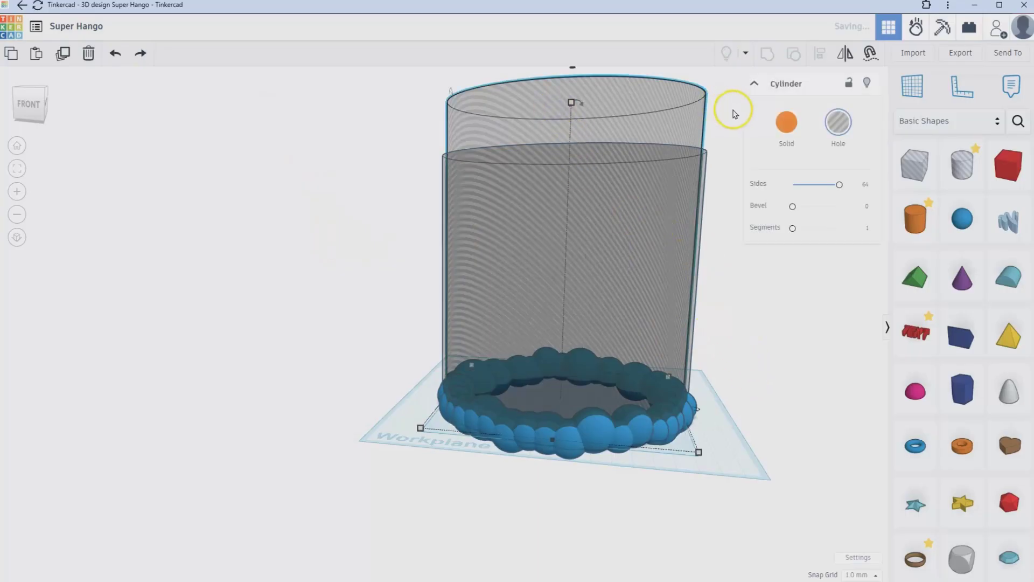
{"action": "left_click", "coordinate": [786, 124]}
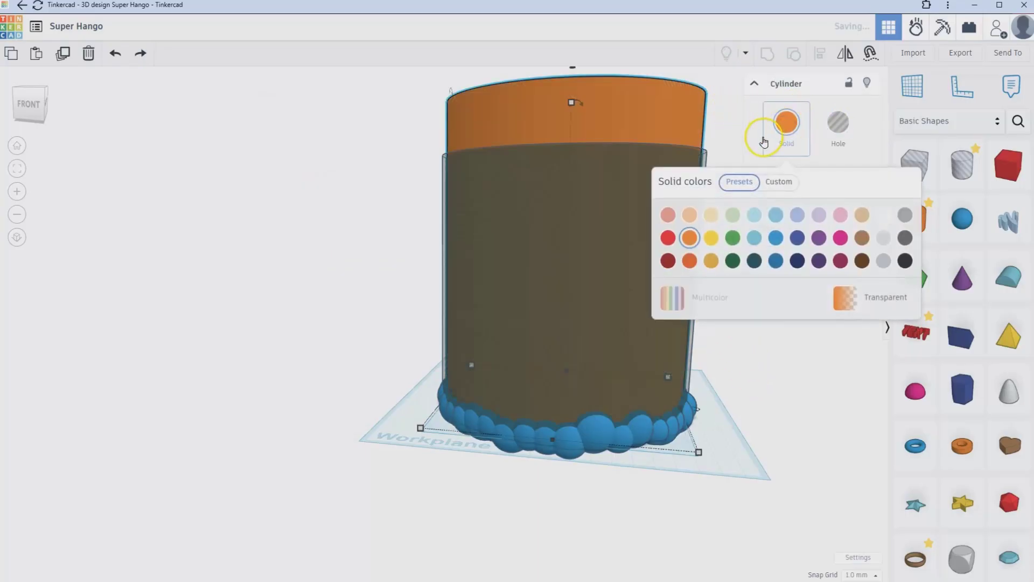
{"action": "left_click", "coordinate": [838, 124]}
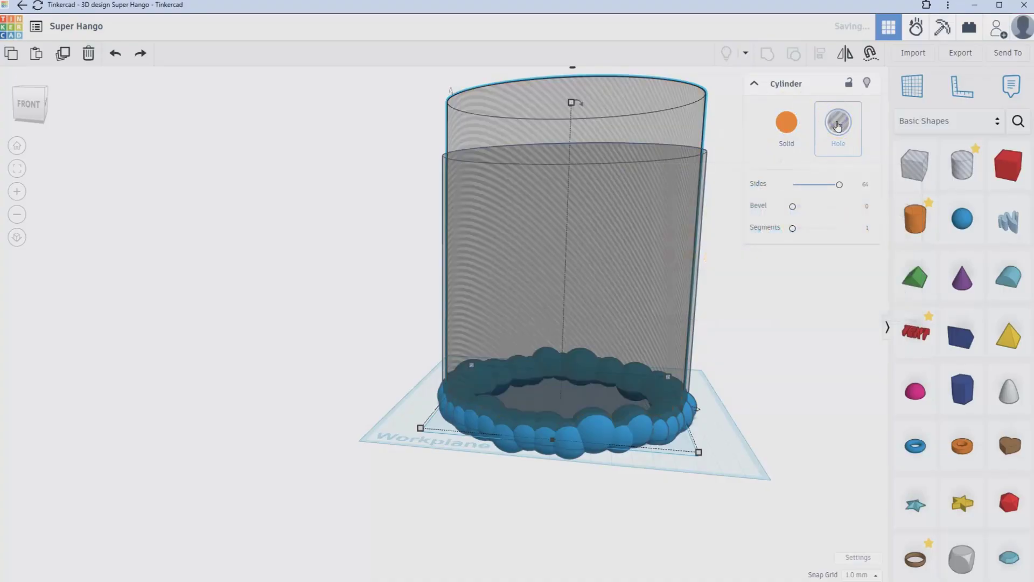
Turn the shorter outer cylinder into a solid, keeping its orange colour
{"action": "left_click", "coordinate": [444, 239]}
{"action": "left_click", "coordinate": [843, 121]}
{"action": "left_click", "coordinate": [787, 122]}
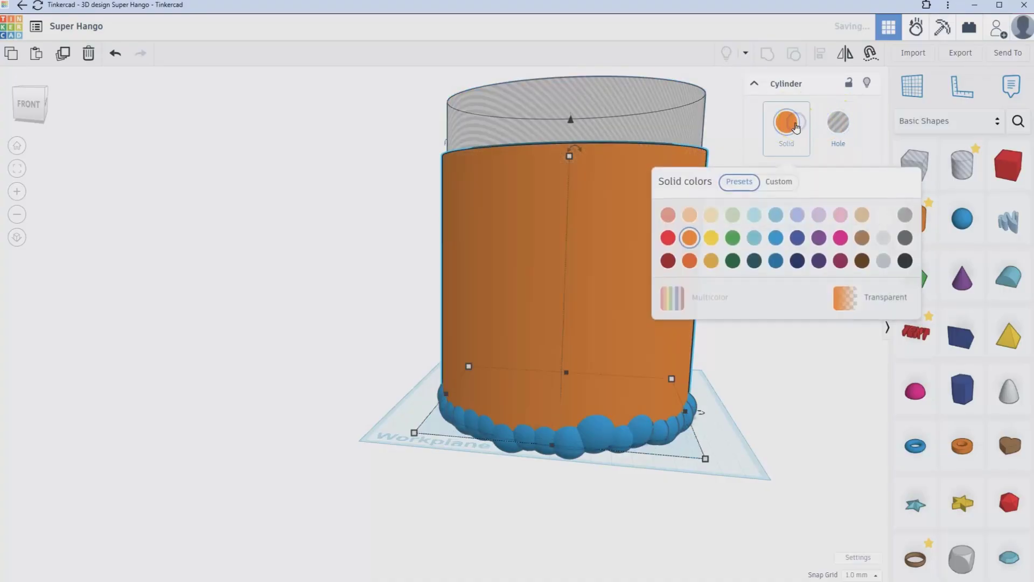
{"action": "left_click", "coordinate": [770, 362]}
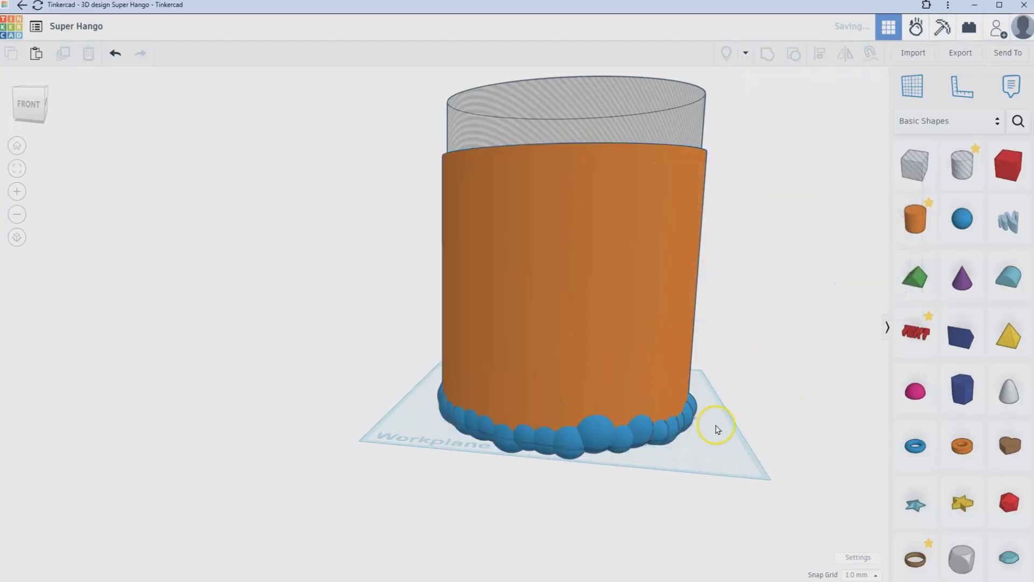
Select all shapes except the two cylinders and group the spheres into one ring
{"action": "right_click_drag", "start_coordinate": [716, 429], "coordinate": [779, 429]}
{"action": "left_click_drag", "start_coordinate": [397, 90], "coordinate": [779, 477]}
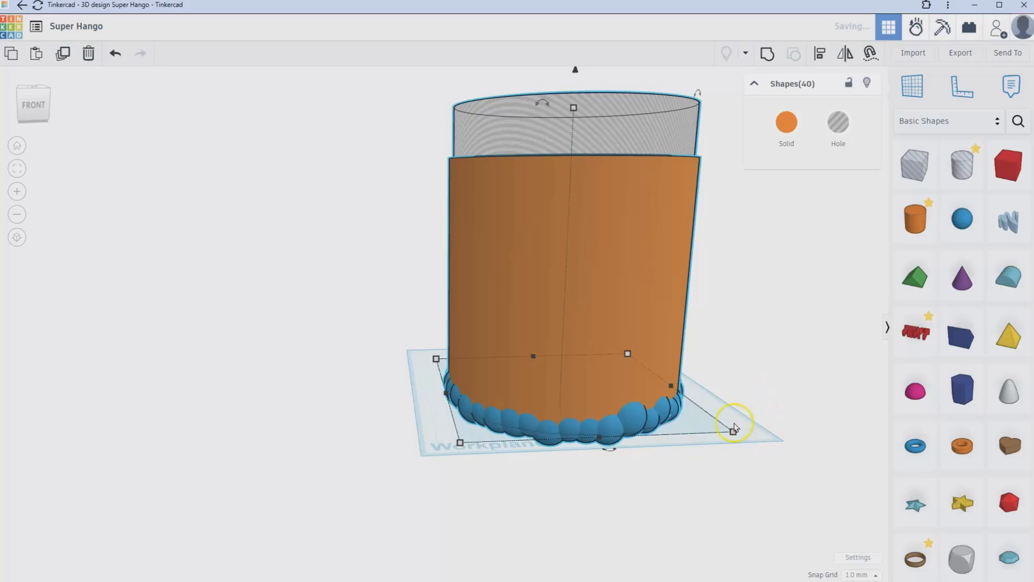
{"action": "left_click", "coordinate": [602, 127], "text": "shift"}
{"action": "left_click", "coordinate": [628, 256], "text": "shift"}
{"action": "left_click", "coordinate": [769, 54]}
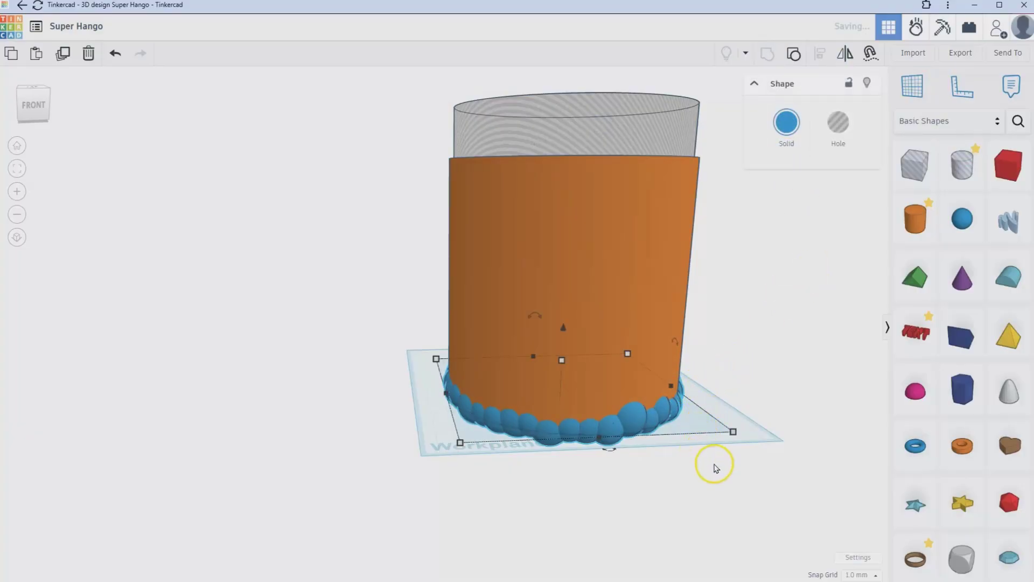
Lower the grouped sphere ring by about 0.88 mm
{"action": "scroll", "coordinate": [624, 459], "scroll_direction": "up", "scroll_amount": 5}
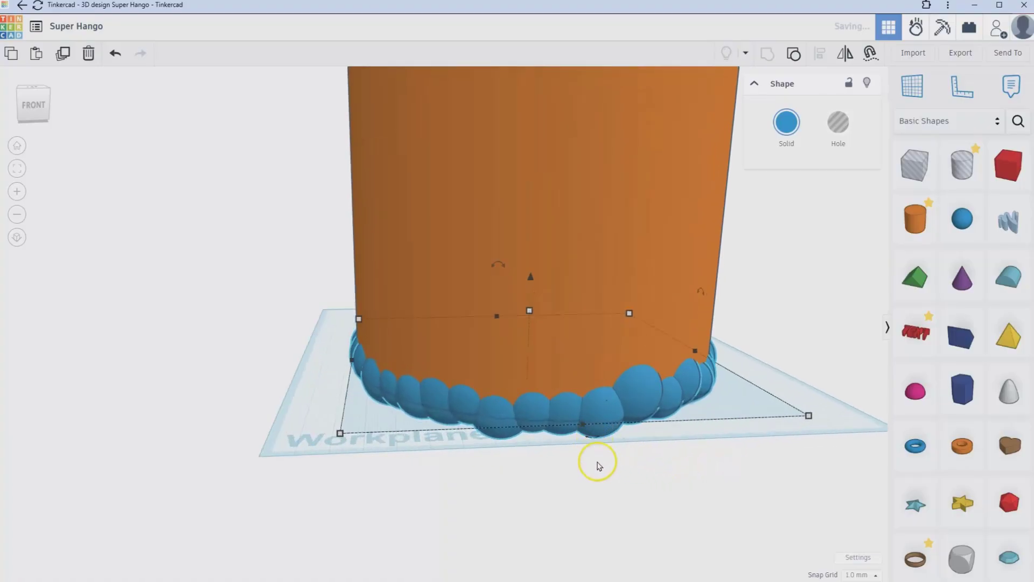
{"action": "right_click_drag", "start_coordinate": [595, 460], "coordinate": [556, 357]}
{"action": "left_click_drag", "start_coordinate": [529, 273], "coordinate": [530, 276]}
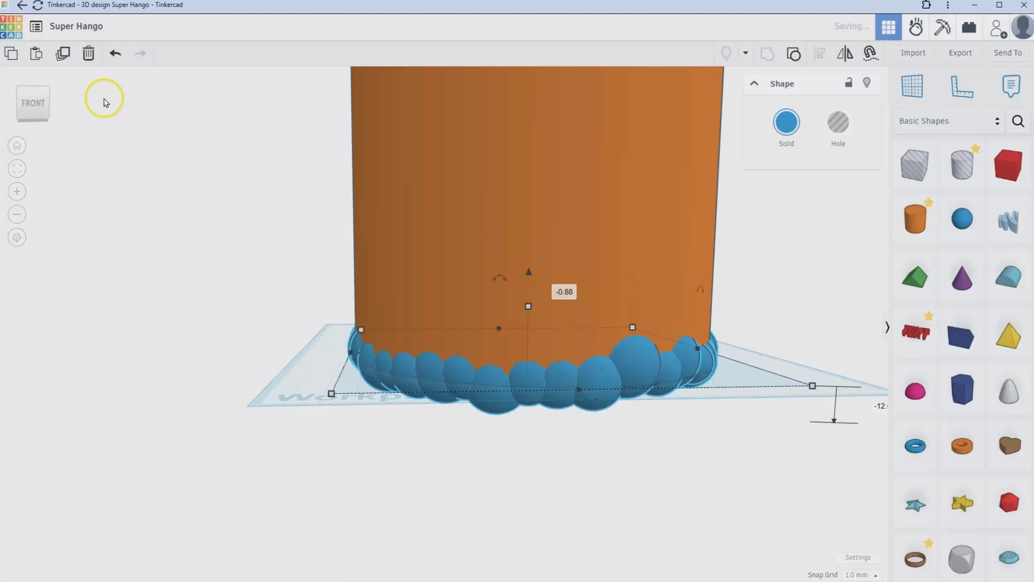
Duplicate the sphere ring, raising the copy above the original and rotating it 40° around the cylinder's axis
{"action": "left_click", "coordinate": [64, 54]}
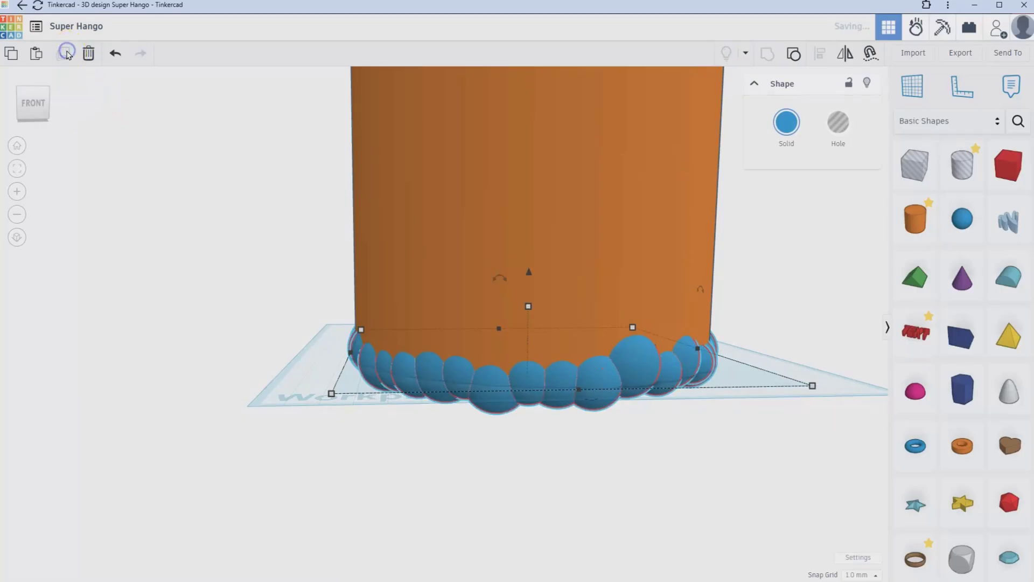
{"action": "left_click_drag", "start_coordinate": [528, 273], "coordinate": [526, 260]}
{"action": "right_click_drag", "start_coordinate": [671, 473], "coordinate": [680, 505]}
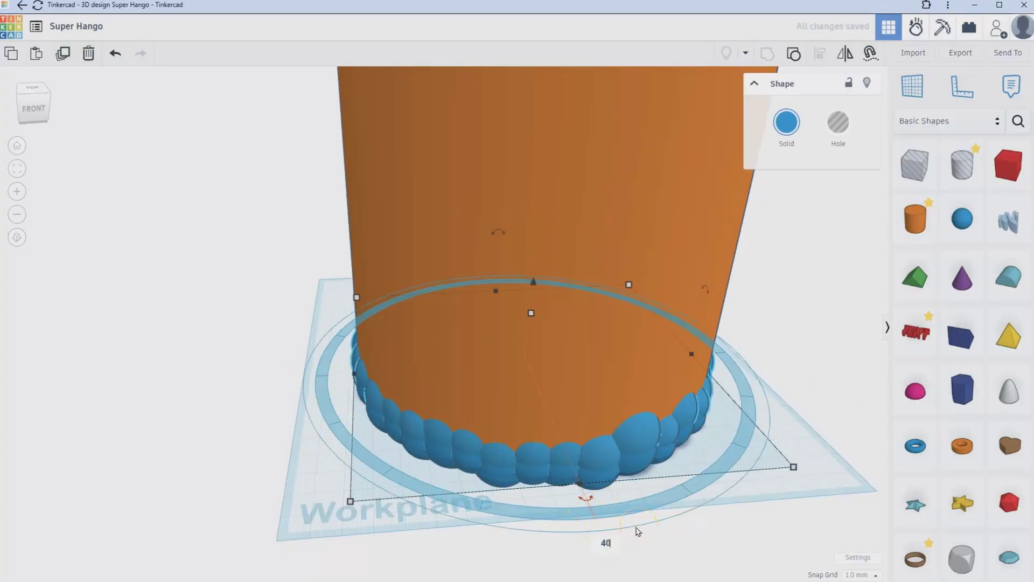
{"action": "left_click_drag", "start_coordinate": [636, 532], "coordinate": [634, 531]}
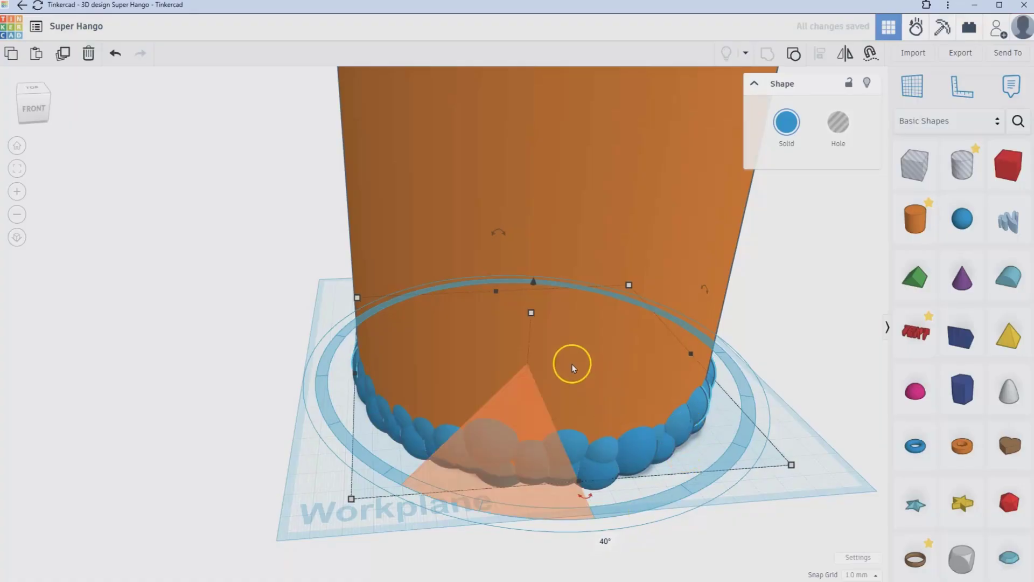
Lower the rotated ring copy in two moves of 1 mm each so it nests into the ring below
{"action": "left_click_drag", "start_coordinate": [533, 287], "coordinate": [534, 287]}
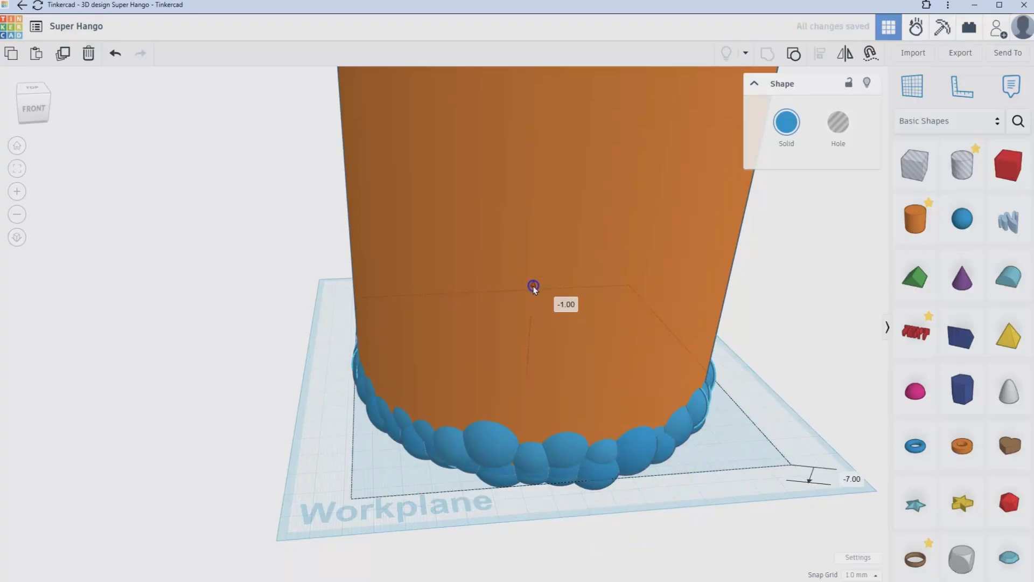
{"action": "left_click", "coordinate": [511, 280]}
{"action": "right_click_drag", "start_coordinate": [772, 408], "coordinate": [755, 375]}
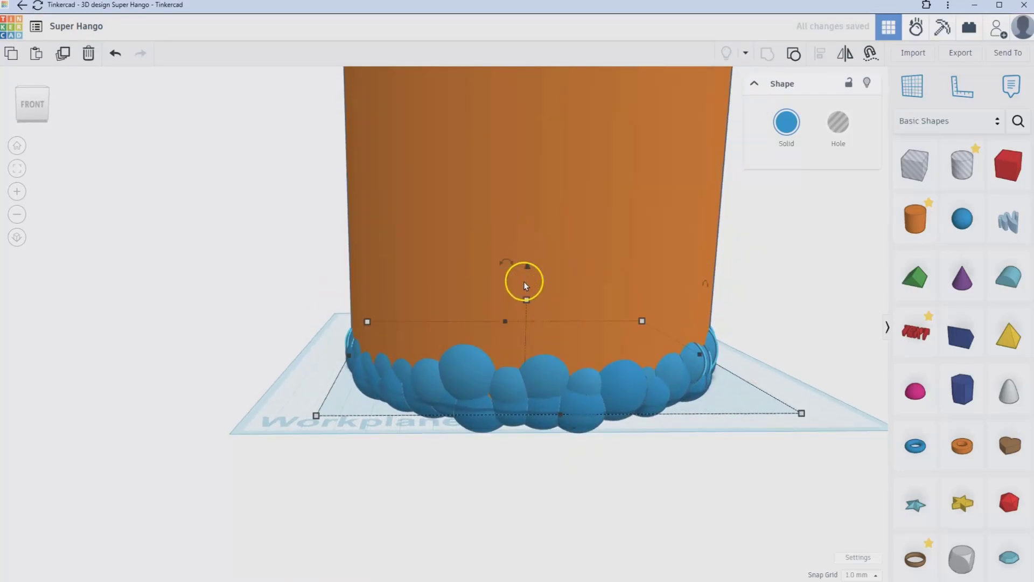
{"action": "left_click_drag", "start_coordinate": [526, 266], "coordinate": [526, 270]}
{"action": "left_click", "coordinate": [688, 232]}
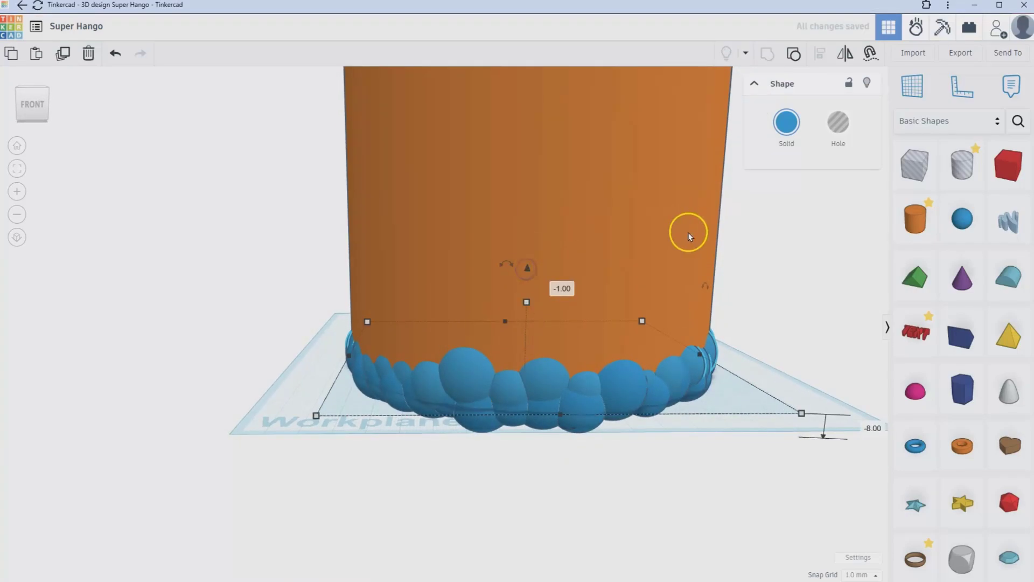
Repeat the ring duplication with the same lift and rotation until stacked rings cover the outer cylinder up to its rim
{"action": "left_click", "coordinate": [63, 53]}
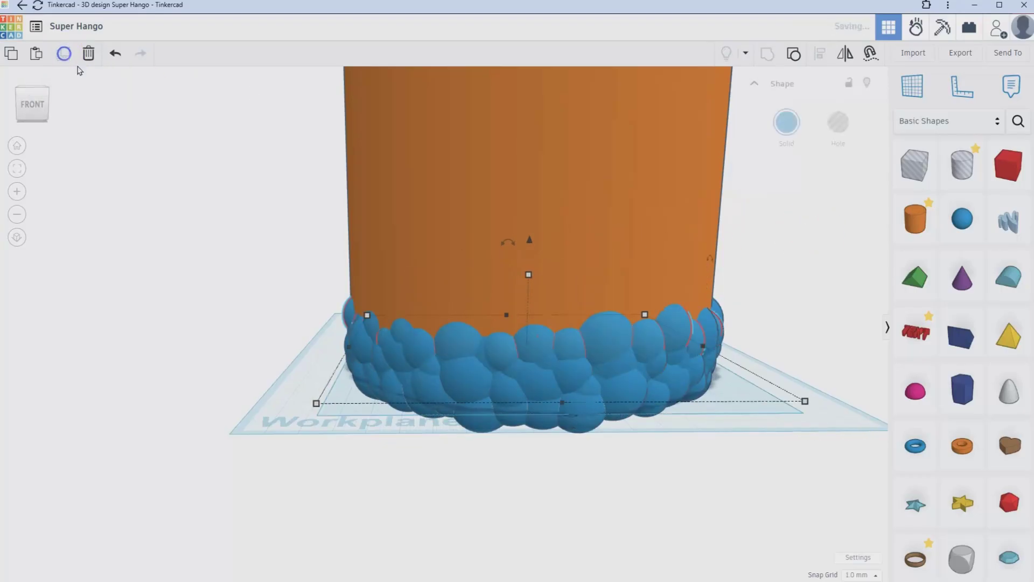
{"action": "scroll", "coordinate": [167, 215], "scroll_direction": "down", "scroll_amount": 1}
{"action": "middle_click_drag", "start_coordinate": [167, 210], "coordinate": [220, 327]}
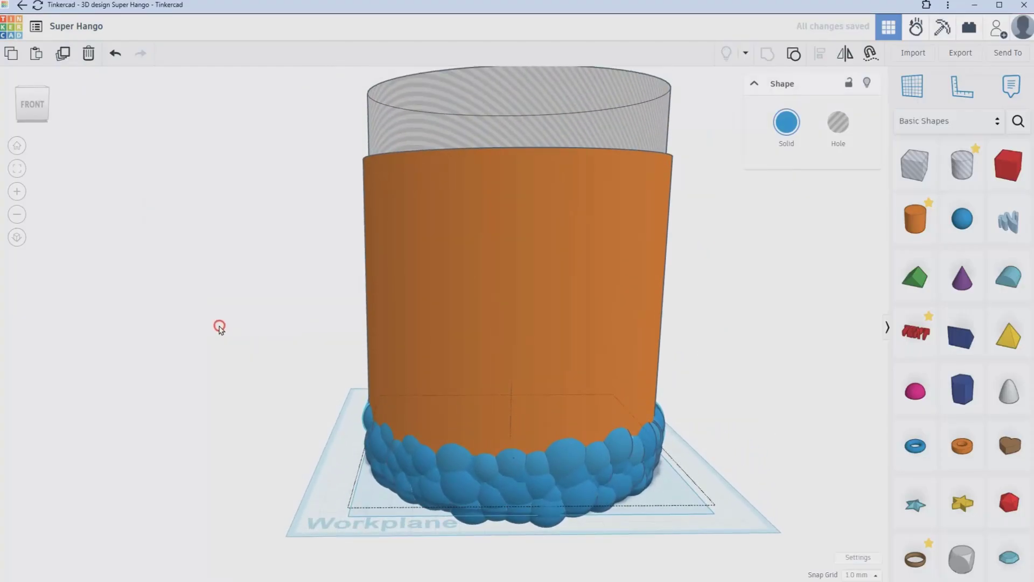
{"action": "left_click", "coordinate": [63, 55]}
{"action": "left_click", "coordinate": [63, 55]}
{"action": "left_click", "coordinate": [63, 55]}
{"action": "left_click", "coordinate": [63, 55]}
{"action": "key", "text": "ctrl+Up"}
{"action": "key", "text": "ctrl+Up"}
{"action": "key", "text": "ctrl+Up"}
{"action": "key", "text": "ctrl+Up"}
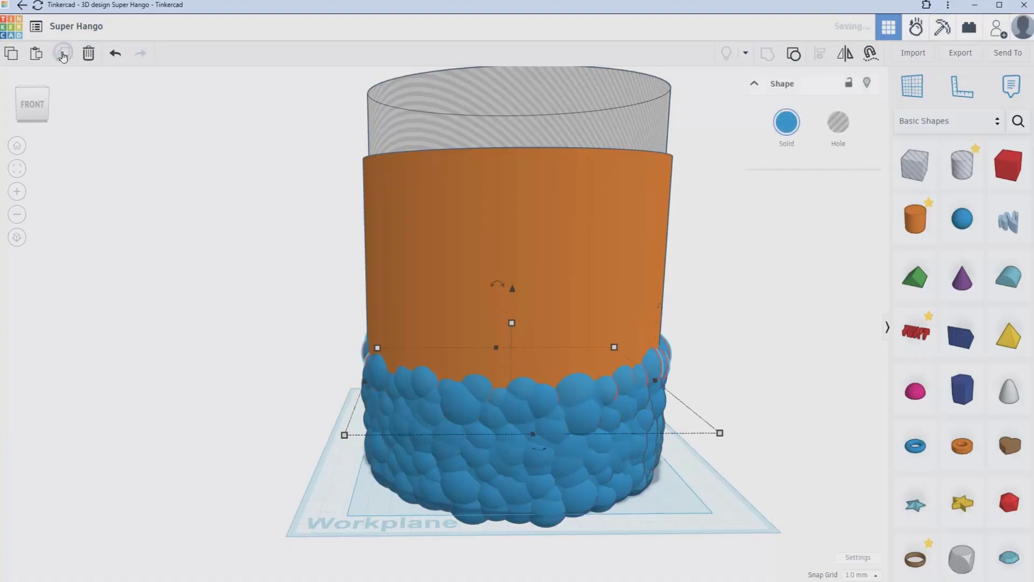
{"action": "key", "text": "ctrl+Up"}
{"action": "key", "text": "ctrl+Up"}
{"action": "key", "text": "ctrl+Up"}
{"action": "key", "text": "ctrl+Up"}
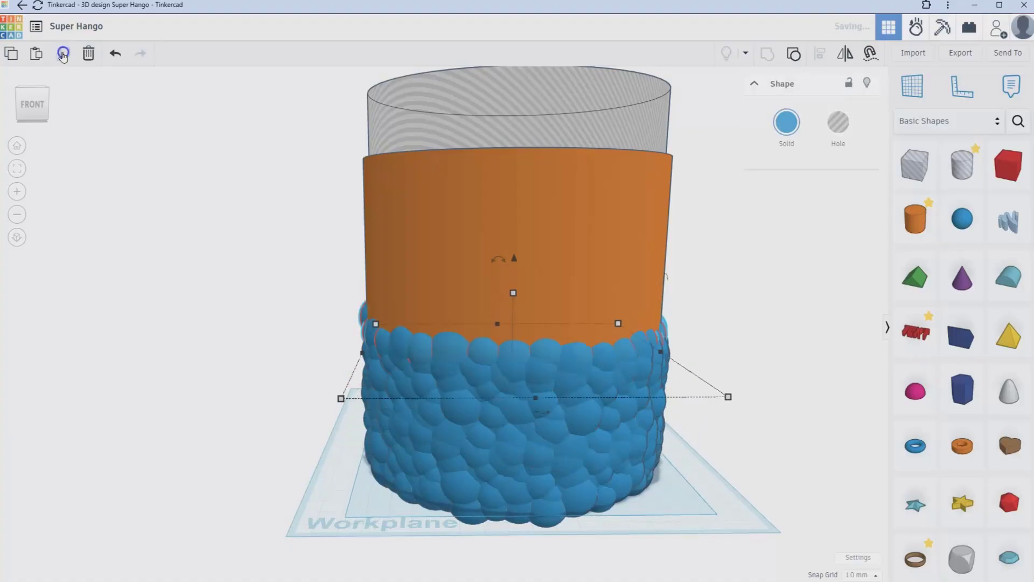
{"action": "key", "text": "ctrl+Up"}
{"action": "key", "text": "ctrl+Up"}
{"action": "key", "text": "ctrl+Up"}
{"action": "key", "text": "ctrl+Up"}
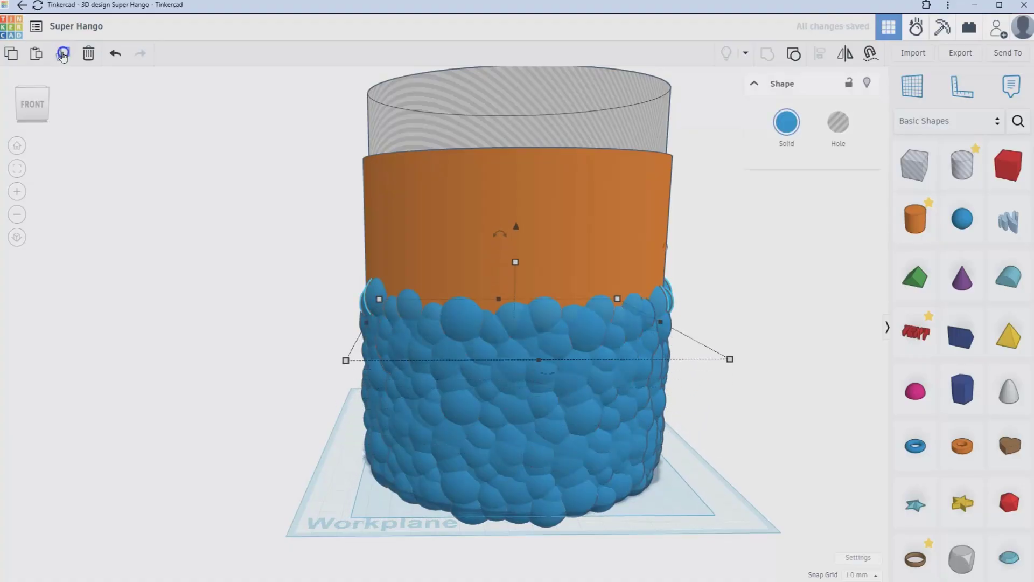
{"action": "key", "text": "ctrl+Up"}
{"action": "key", "text": "ctrl+Up"}
{"action": "key", "text": "ctrl+Up"}
{"action": "key", "text": "ctrl+Up"}
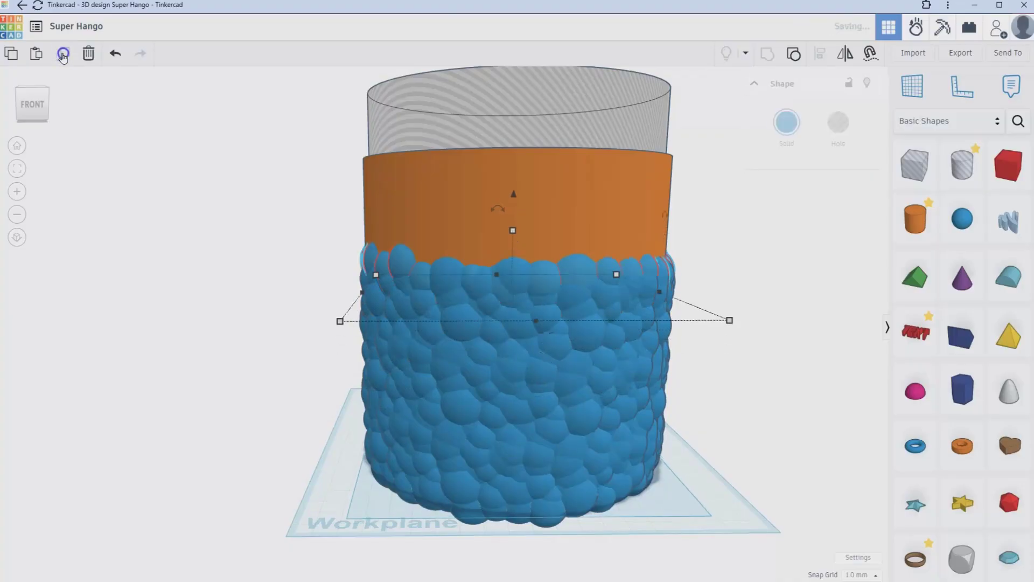
{"action": "key", "text": "ctrl+Up"}
{"action": "key", "text": "ctrl+Up"}
{"action": "key", "text": "ctrl+Up"}
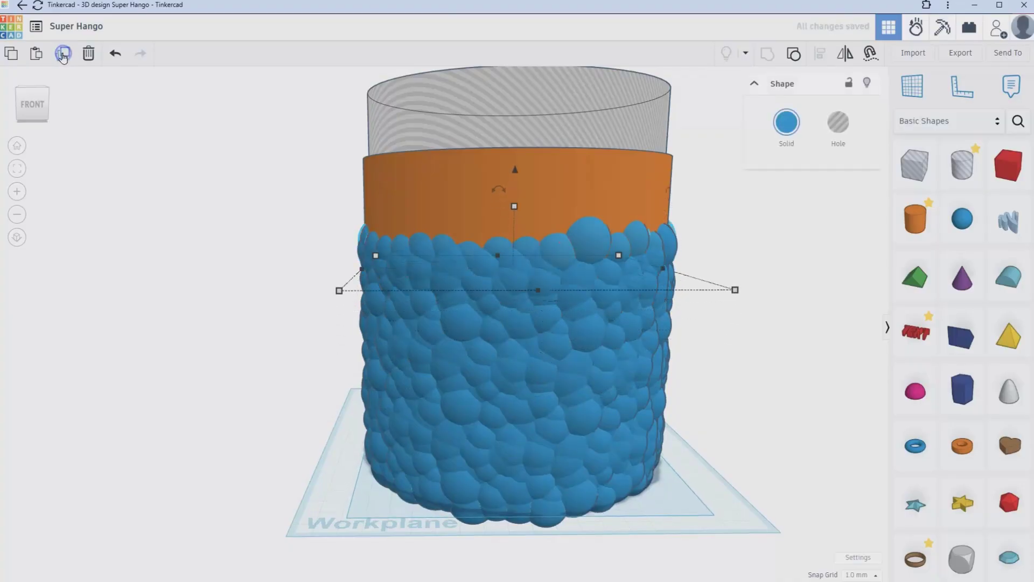
{"action": "key", "text": "ctrl+Up"}
{"action": "key", "text": "ctrl+Up"}
{"action": "key", "text": "ctrl+Up"}
{"action": "key", "text": "ctrl+Up"}
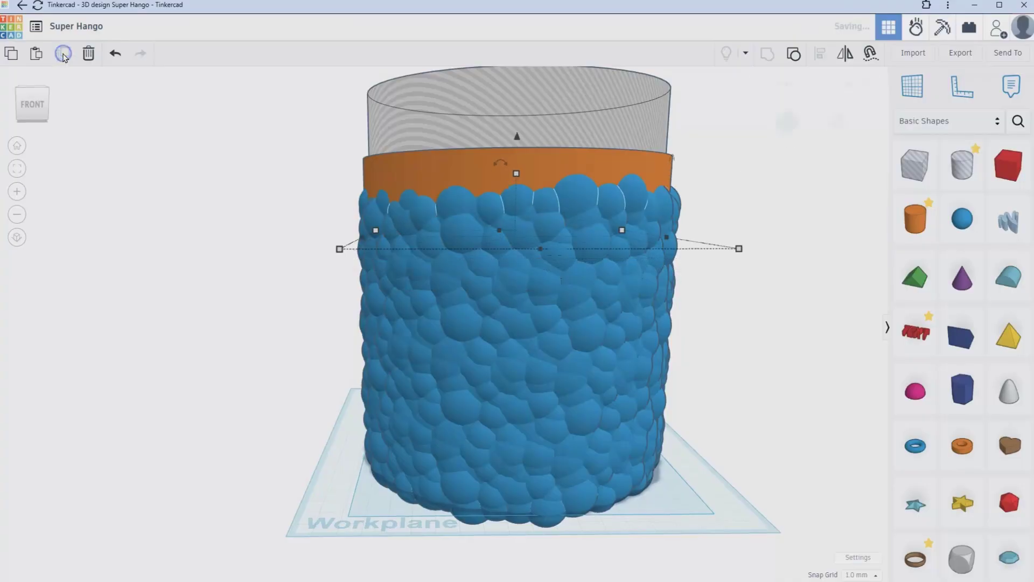
{"action": "key", "text": "ctrl+Up"}
{"action": "key", "text": "ctrl+Up"}
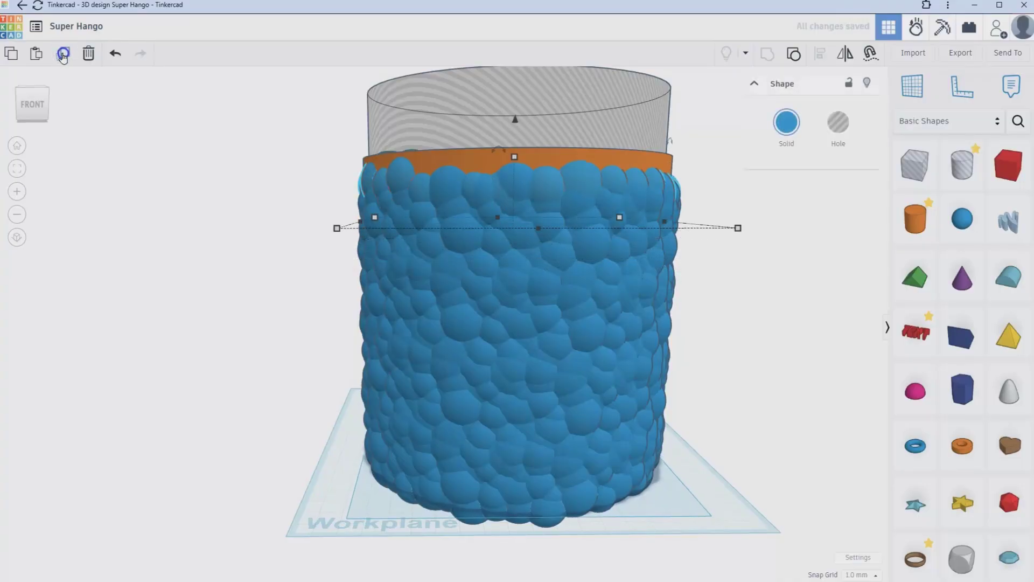
{"action": "key", "text": "ctrl+Up"}
{"action": "key", "text": "ctrl+Up"}
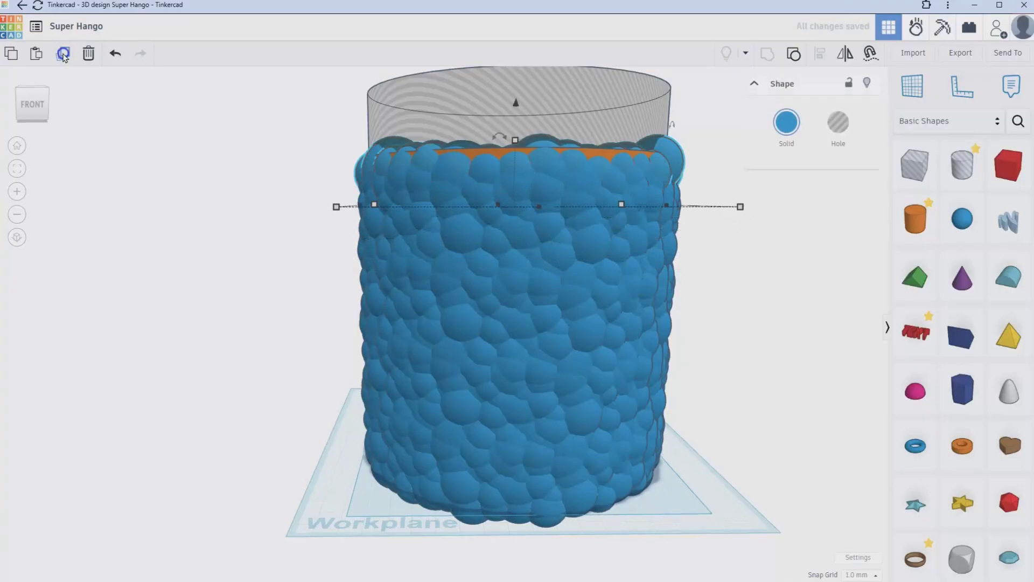
Nudge the topmost sphere ring copy upward in two moves of 1 mm each
{"action": "key", "text": "ctrl+Up"}
{"action": "key", "text": "ctrl+Up"}
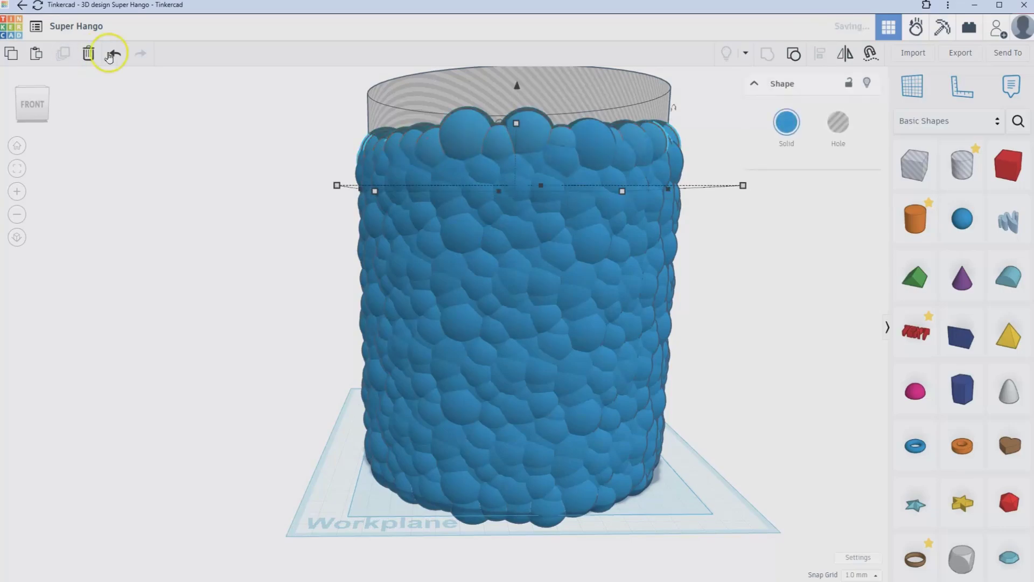
{"action": "left_click", "coordinate": [303, 317]}
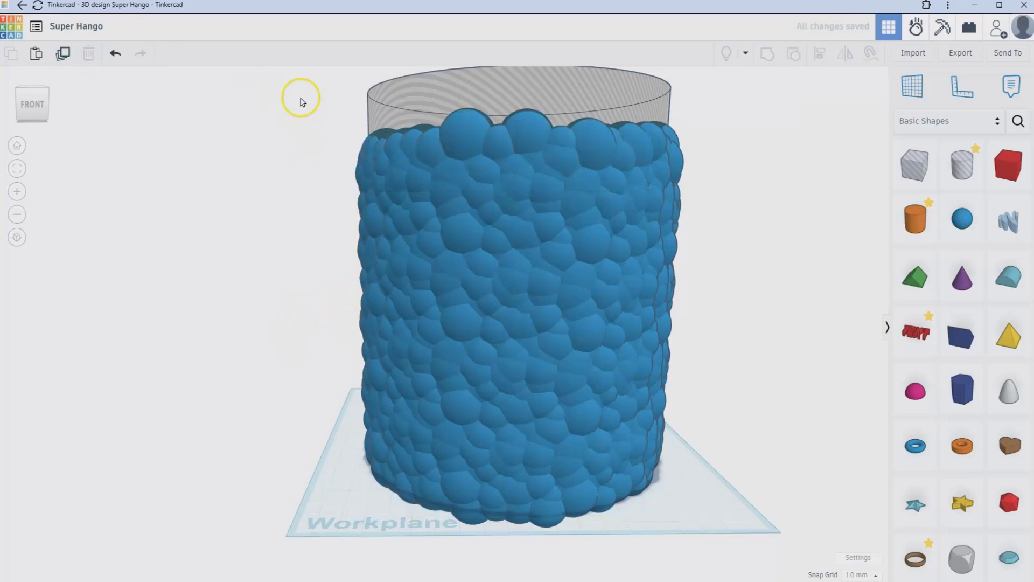
Group all the rings with the solid and hole cylinders to form one hollow, sphere-covered pot
{"action": "left_click_drag", "start_coordinate": [302, 89], "coordinate": [778, 550]}
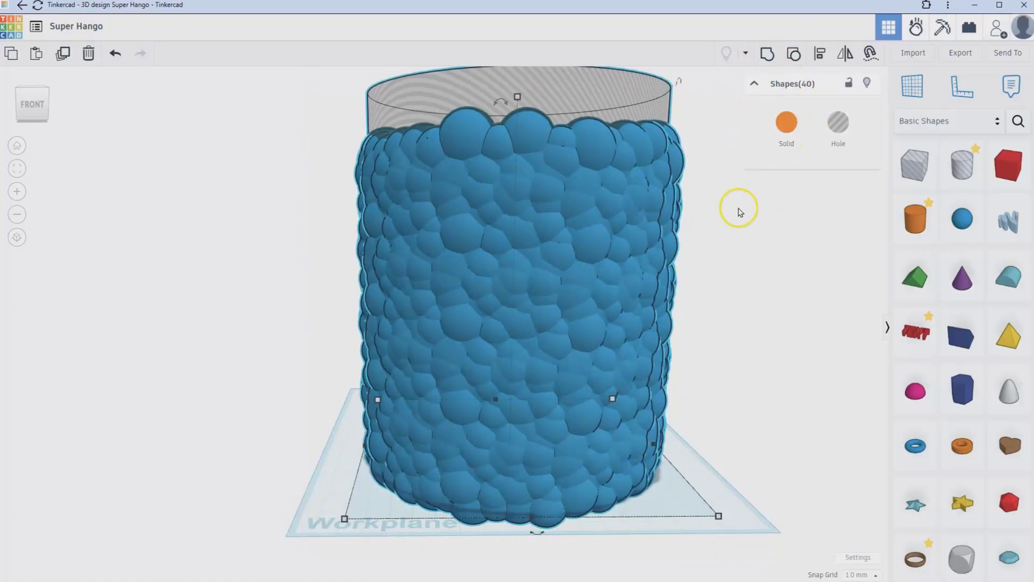
{"action": "scroll", "coordinate": [736, 212], "scroll_direction": "down", "scroll_amount": 1}
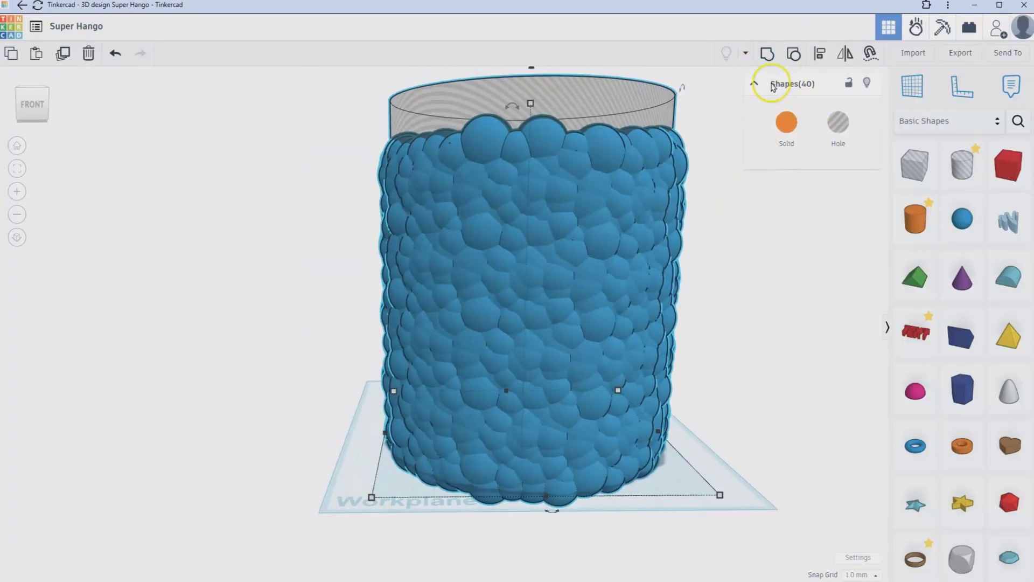
{"action": "left_click", "coordinate": [765, 54]}
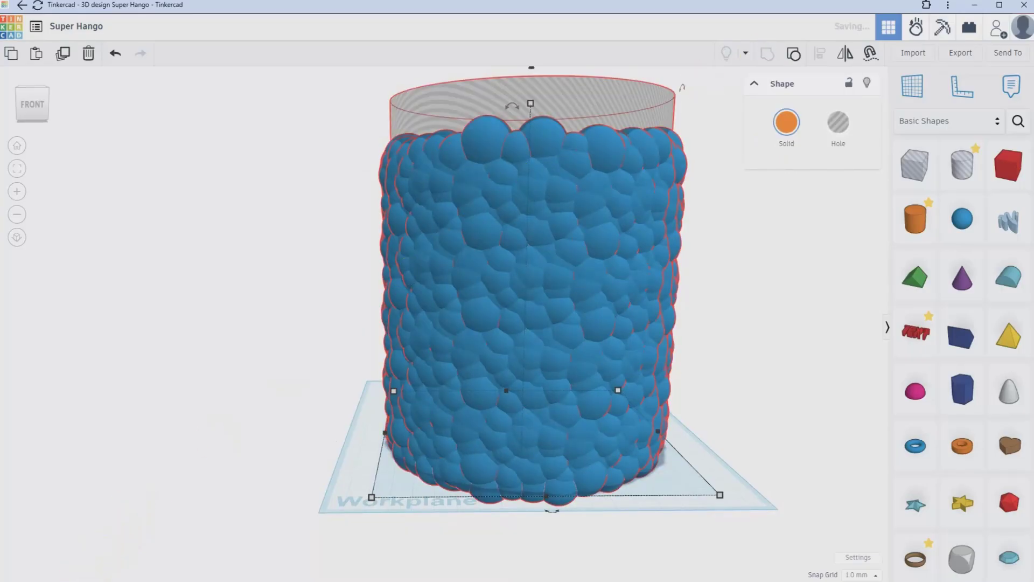
{"action": "left_click", "coordinate": [242, 438]}
{"action": "right_click_drag", "start_coordinate": [682, 427], "coordinate": [693, 491]}
{"action": "left_click_drag", "start_coordinate": [914, 164], "coordinate": [360, 209]}
{"action": "left_click", "coordinate": [600, 537]}
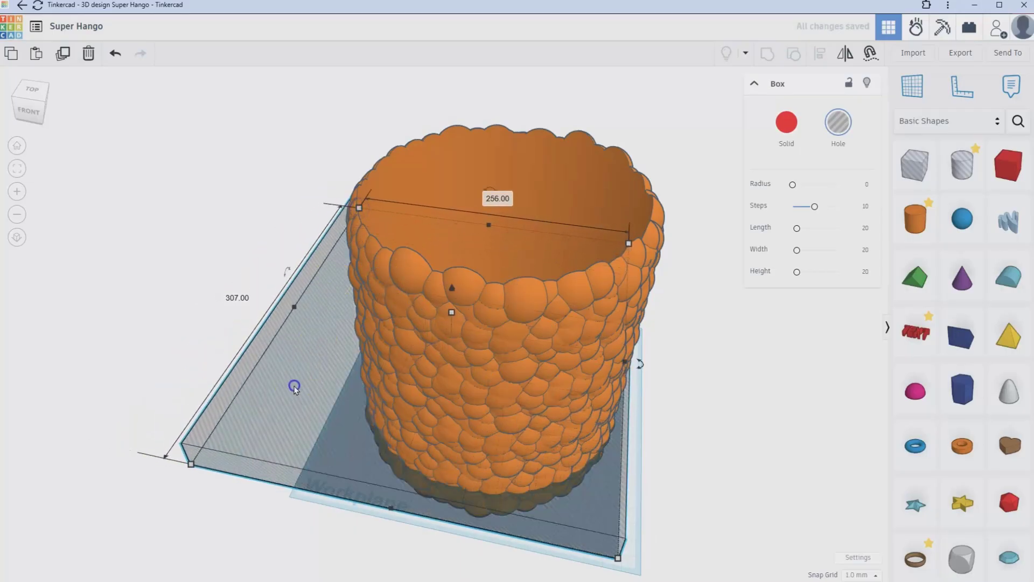
{"action": "left_click_drag", "start_coordinate": [294, 387], "coordinate": [334, 408]}
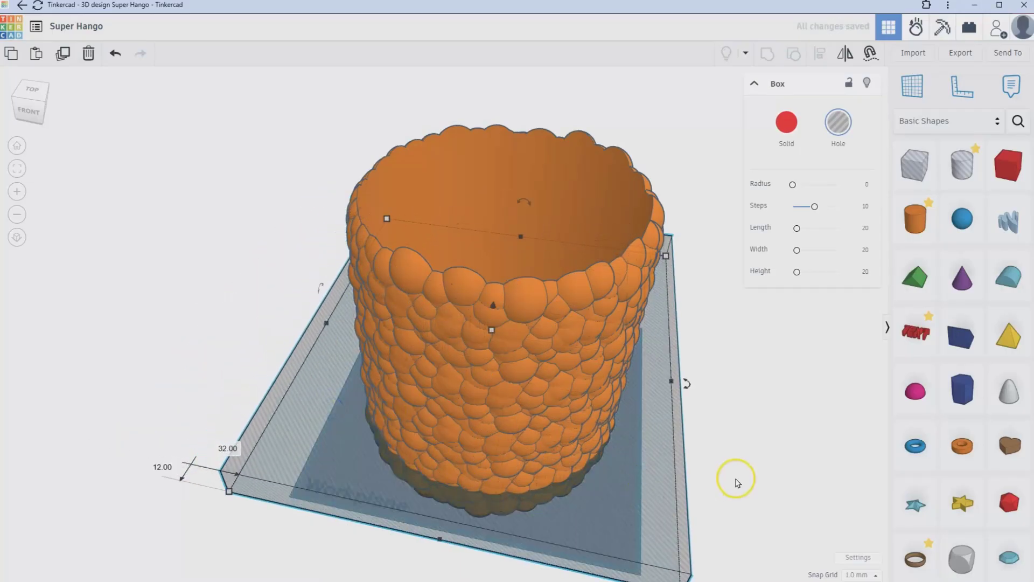
{"action": "right_click_drag", "start_coordinate": [736, 481], "coordinate": [742, 398]}
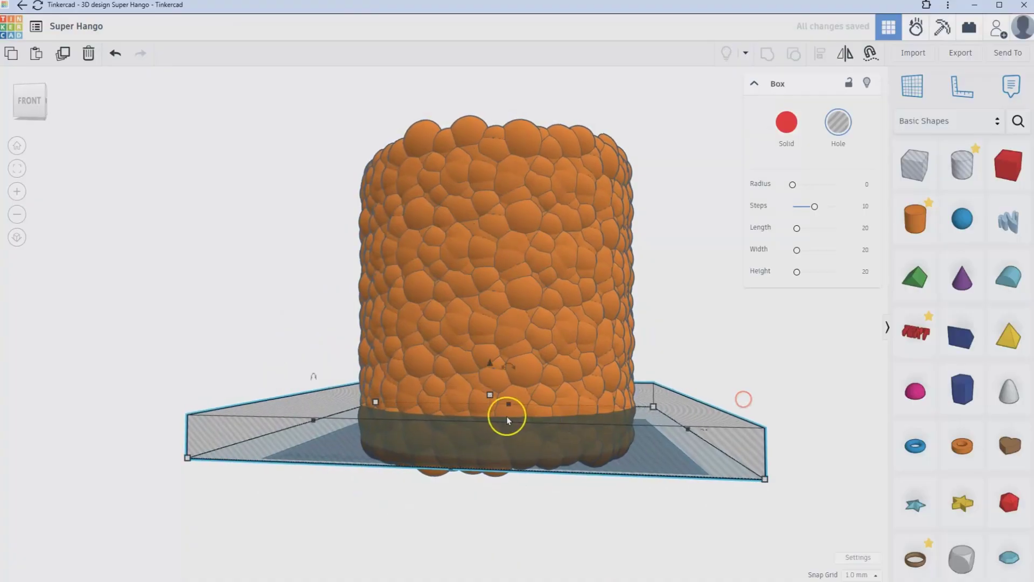
{"action": "left_click_drag", "start_coordinate": [508, 404], "coordinate": [489, 373]}
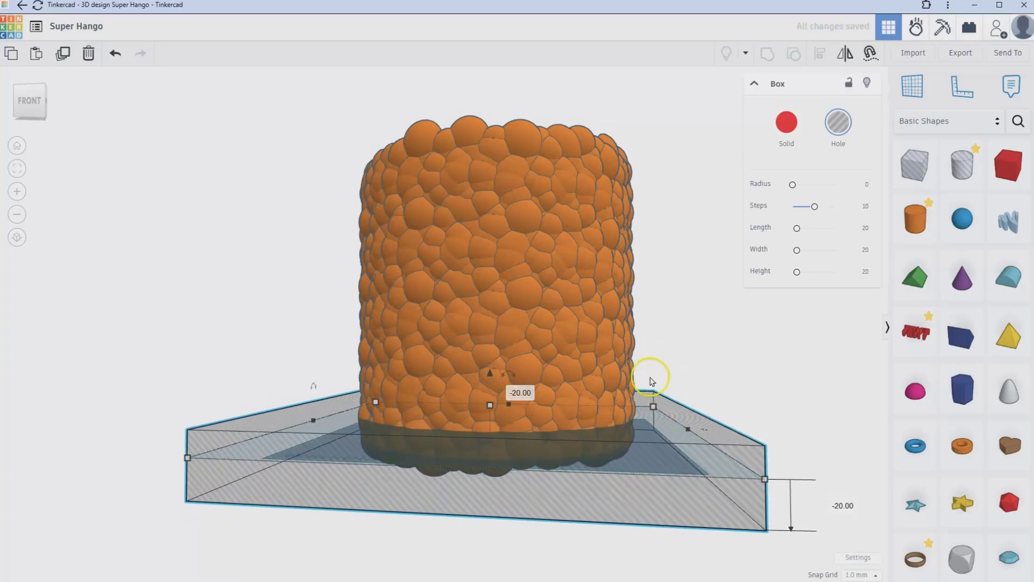
{"action": "right_click_drag", "start_coordinate": [656, 381], "coordinate": [712, 353]}
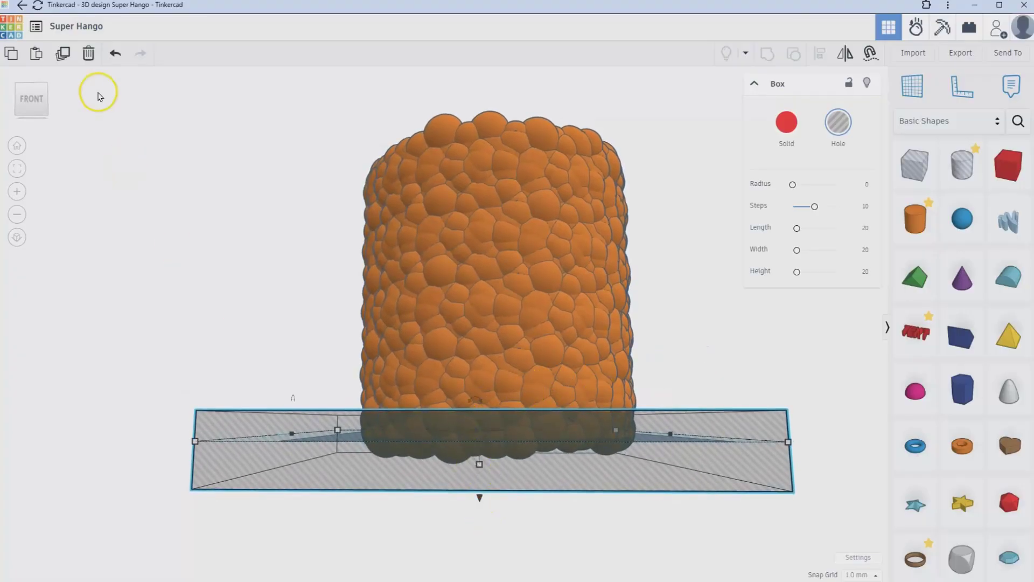
{"action": "left_click", "coordinate": [90, 54]}
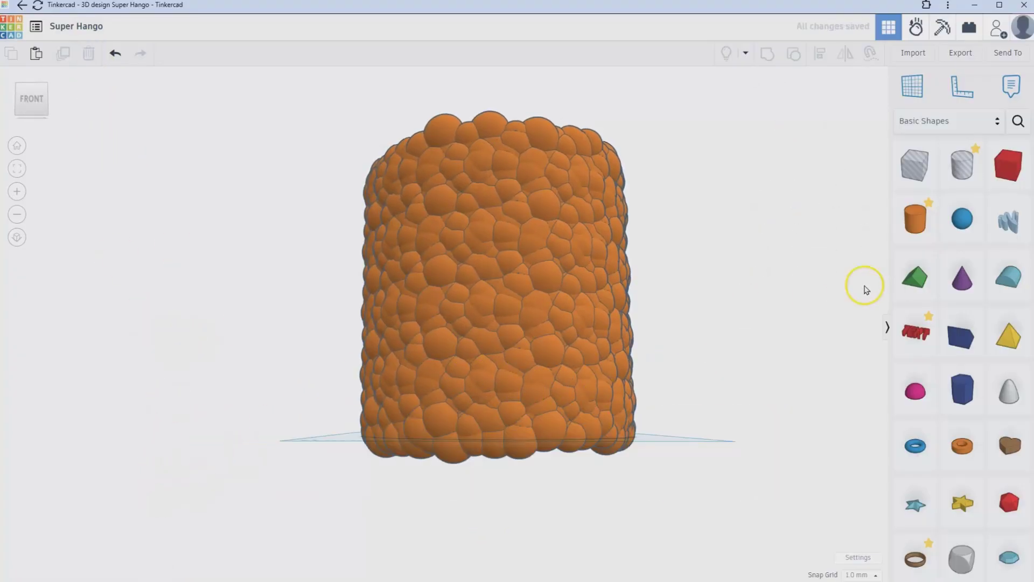
Add a box hole, sink it below the workplane, and stretch it wider than the pot's base on all sides
{"action": "left_click", "coordinate": [914, 165]}
{"action": "right_click_drag", "start_coordinate": [718, 386], "coordinate": [725, 462]}
{"action": "left_click", "coordinate": [624, 480]}
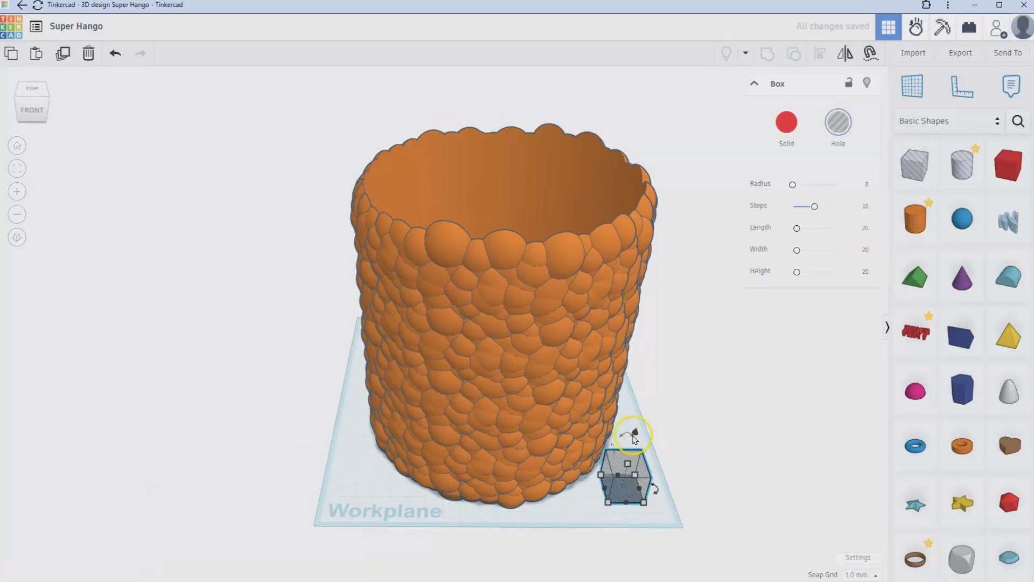
{"action": "left_click_drag", "start_coordinate": [636, 432], "coordinate": [320, 261]}
{"action": "left_click_drag", "start_coordinate": [646, 503], "coordinate": [721, 502]}
{"action": "right_click_drag", "start_coordinate": [756, 408], "coordinate": [754, 385]}
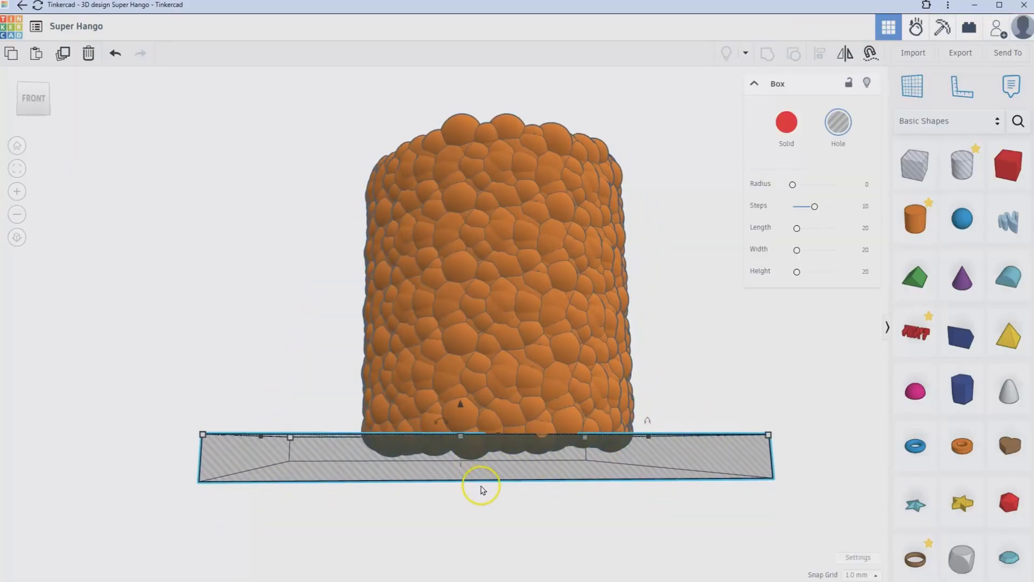
{"action": "right_click_drag", "start_coordinate": [496, 501], "coordinate": [499, 507]}
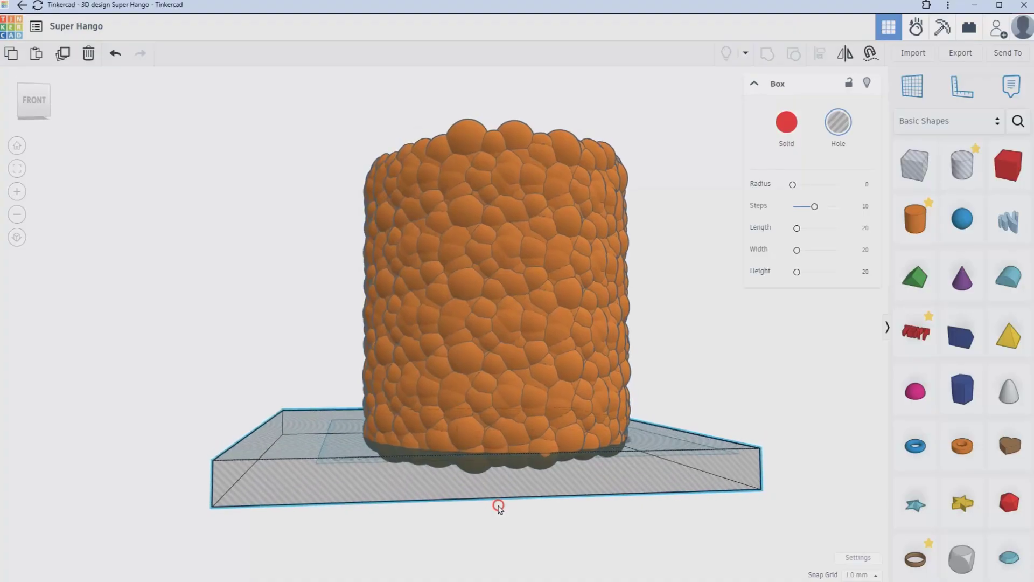
Duplicate the base box hole and position the copy across the pot's upper rim, 143 mm above the workplane
{"action": "left_click", "coordinate": [64, 65]}
{"action": "left_click_drag", "start_coordinate": [459, 395], "coordinate": [460, 154]}
{"action": "right_click_drag", "start_coordinate": [186, 306], "coordinate": [156, 330]}
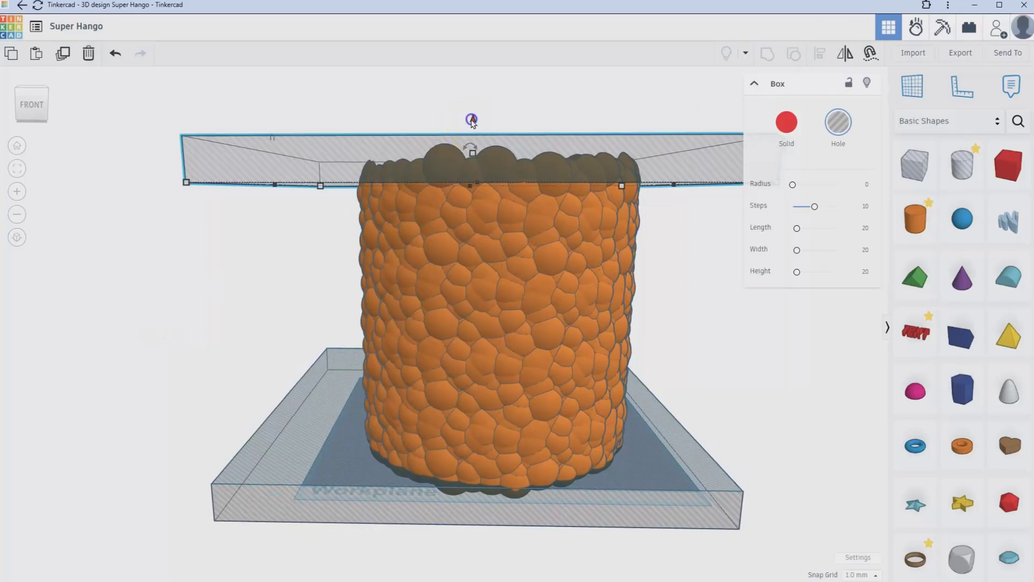
{"action": "left_click_drag", "start_coordinate": [471, 120], "coordinate": [469, 127]}
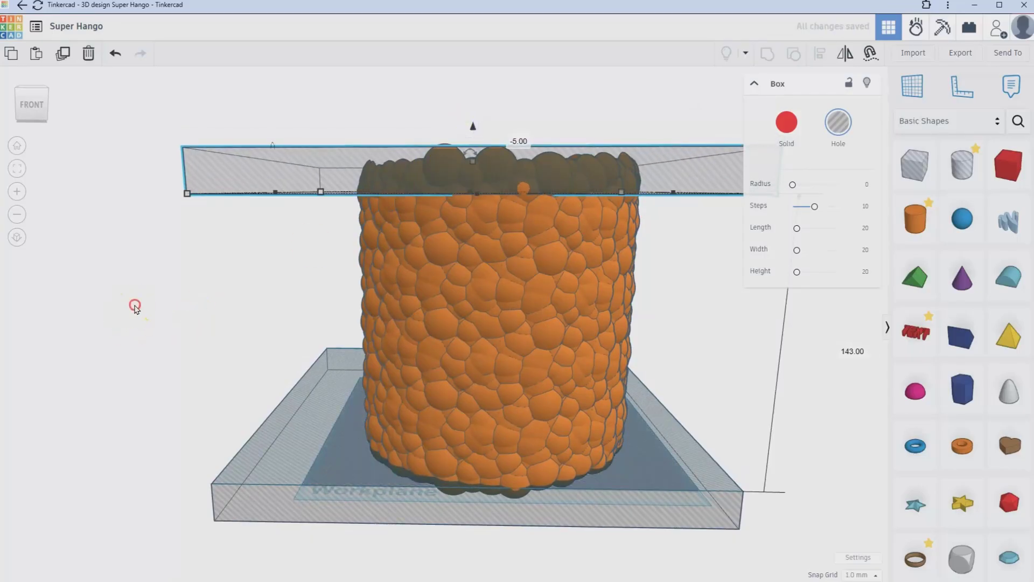
Align the pot and both box holes to a common centre in both horizontal directions
{"action": "right_click_drag", "start_coordinate": [134, 309], "coordinate": [148, 422]}
{"action": "left_click_drag", "start_coordinate": [135, 192], "coordinate": [735, 516]}
{"action": "key", "text": "l"}
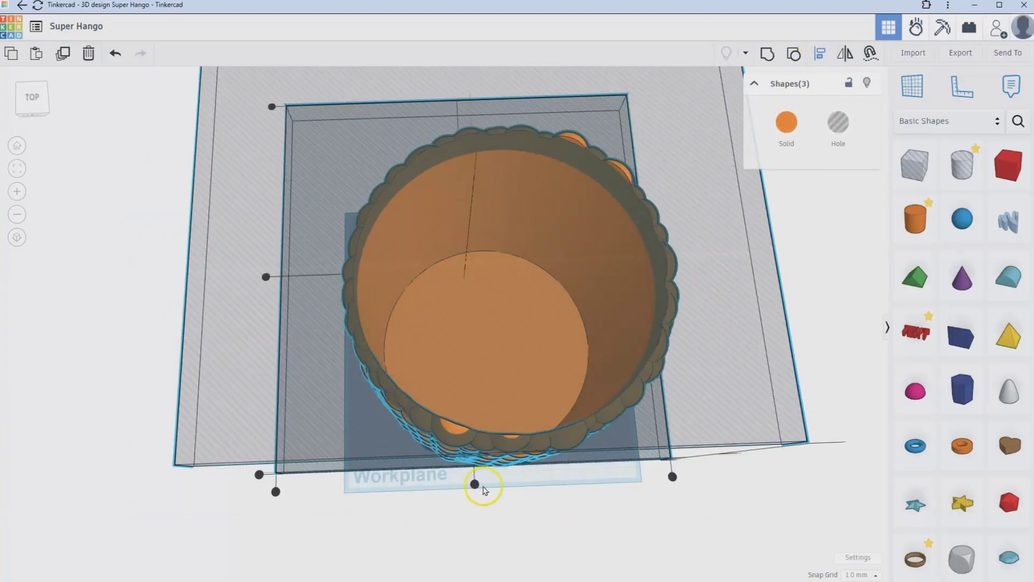
{"action": "left_click", "coordinate": [474, 483]}
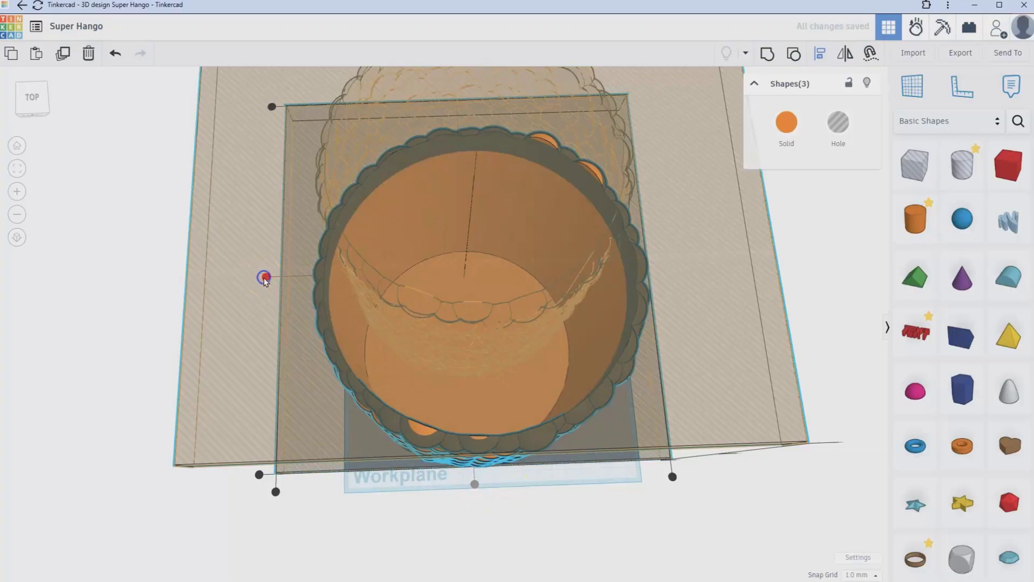
{"action": "left_click", "coordinate": [265, 278]}
Increase the height of the upper box hole so it fully encloses the spheres protruding at the rim
{"action": "right_click_drag", "start_coordinate": [479, 487], "coordinate": [479, 401]}
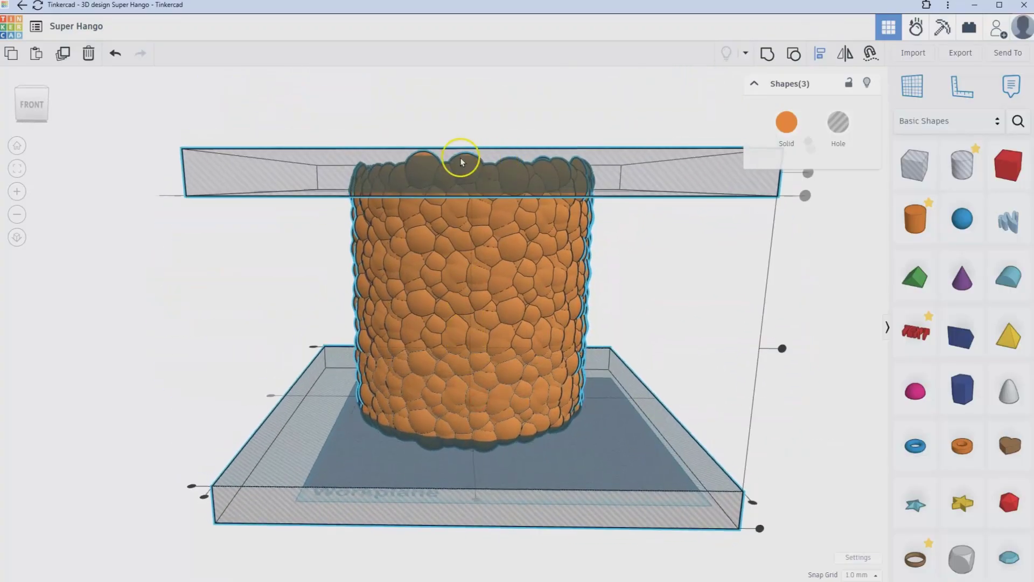
{"action": "left_click", "coordinate": [240, 162]}
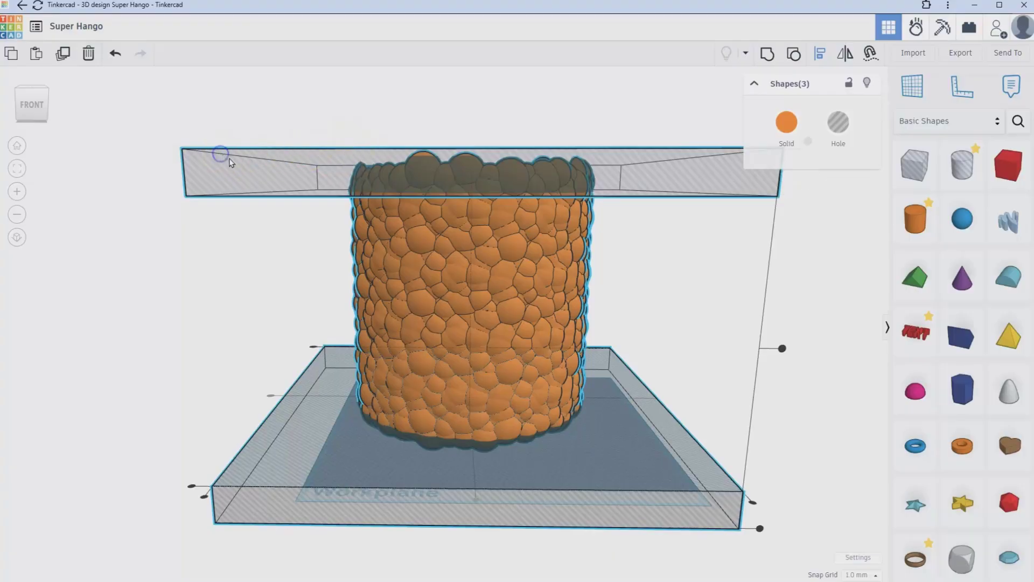
{"action": "left_click", "coordinate": [247, 576]}
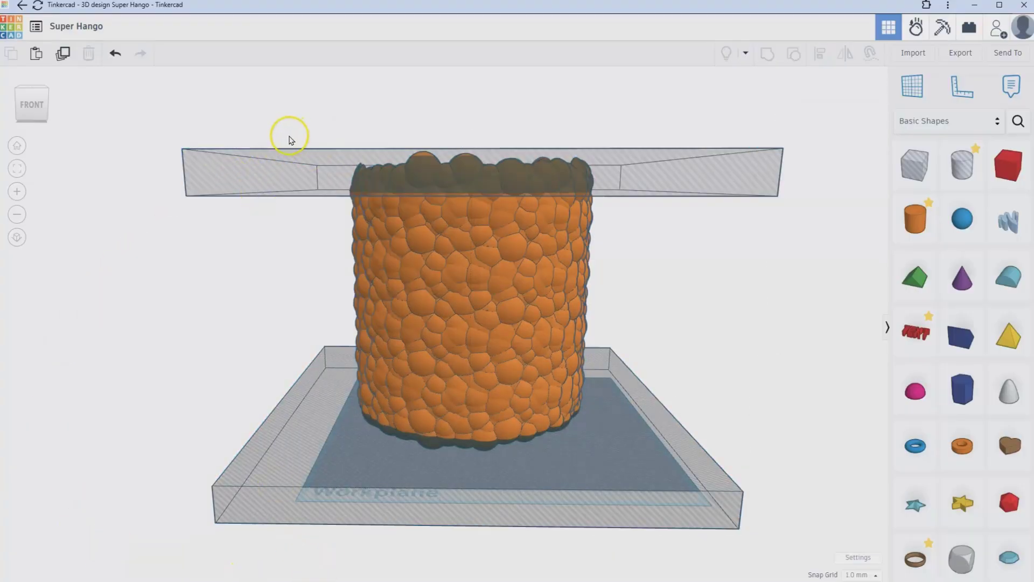
{"action": "left_click", "coordinate": [229, 159]}
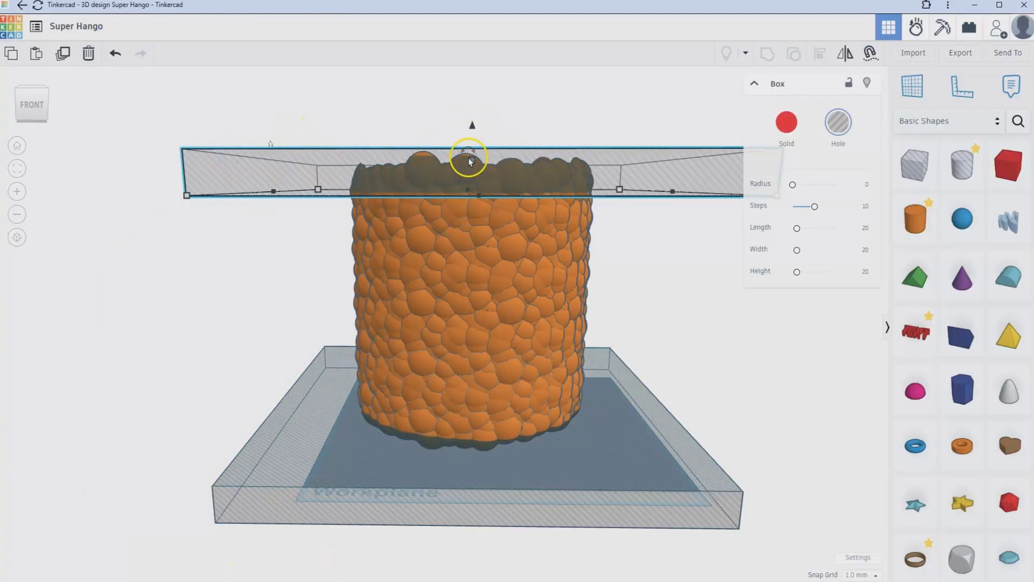
{"action": "left_click_drag", "start_coordinate": [472, 160], "coordinate": [474, 127]}
{"action": "right_click_drag", "start_coordinate": [508, 457], "coordinate": [519, 477]}
{"action": "left_click", "coordinate": [218, 169]}
Group the pot with both box holes to cut its base and rim flat
{"action": "left_click_drag", "start_coordinate": [238, 178], "coordinate": [721, 540]}
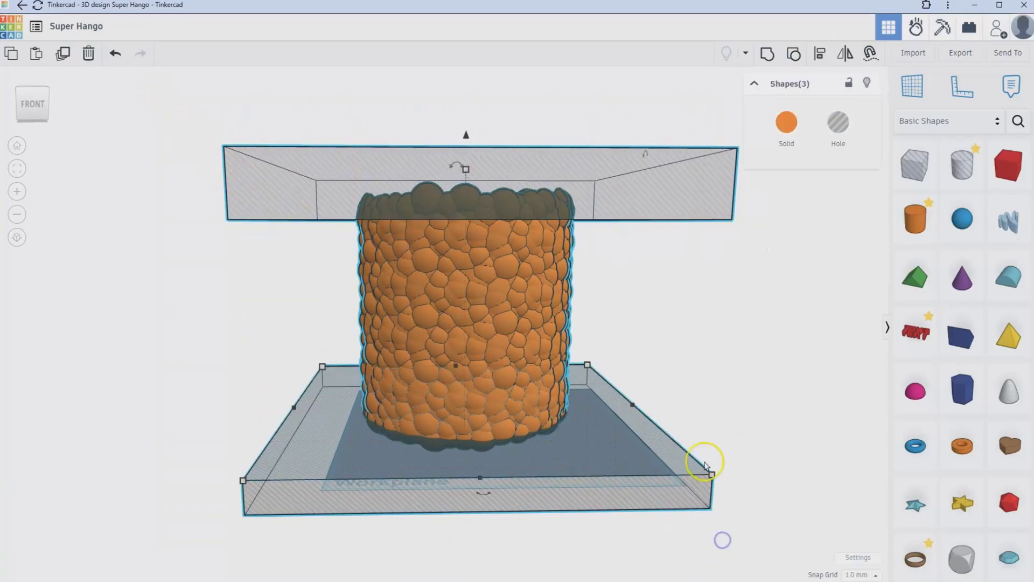
{"action": "left_click", "coordinate": [765, 54]}
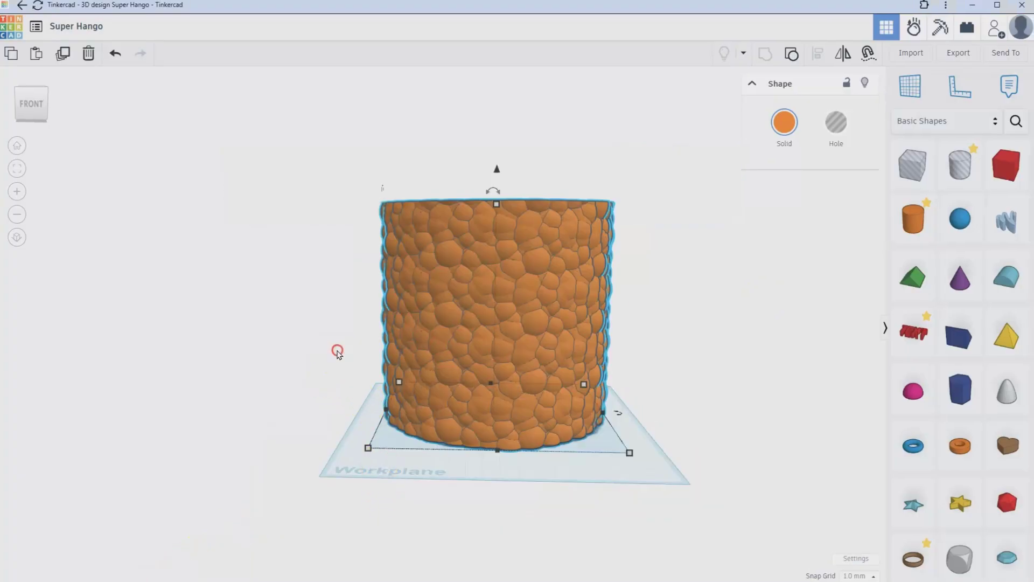
{"action": "right_click_drag", "start_coordinate": [337, 350], "coordinate": [107, 344]}
{"action": "right_click_drag", "start_coordinate": [594, 397], "coordinate": [516, 405]}
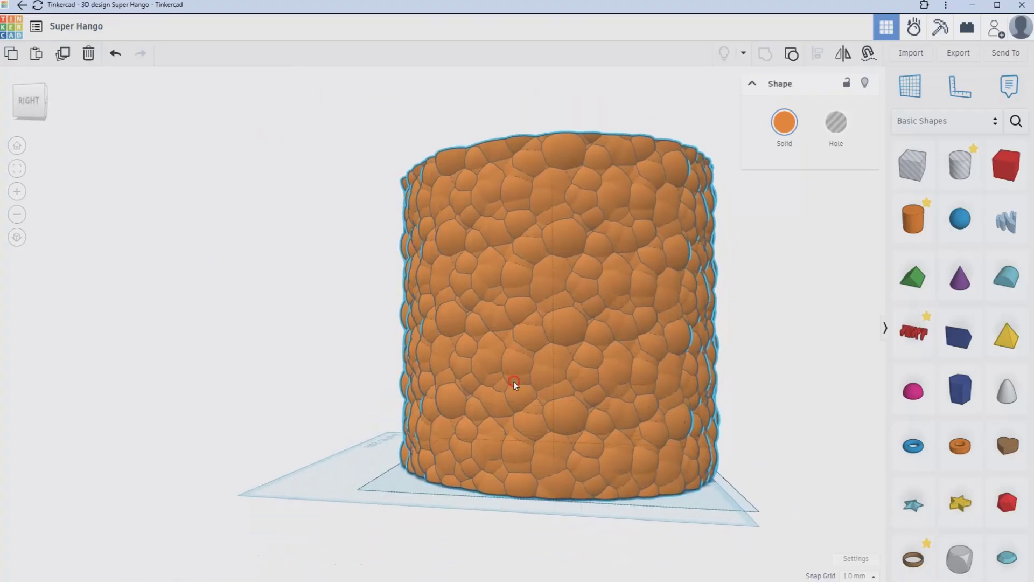
Export everything in the design as an STL file and view the pot on the build plate in the Creality slicer
{"action": "left_click", "coordinate": [959, 56]}
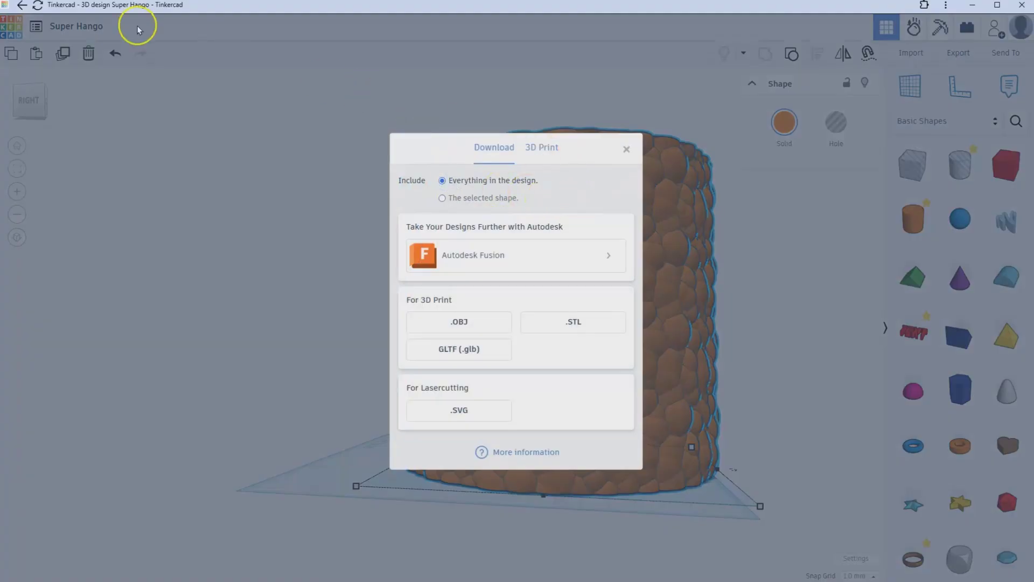
{"action": "left_click", "coordinate": [571, 323]}
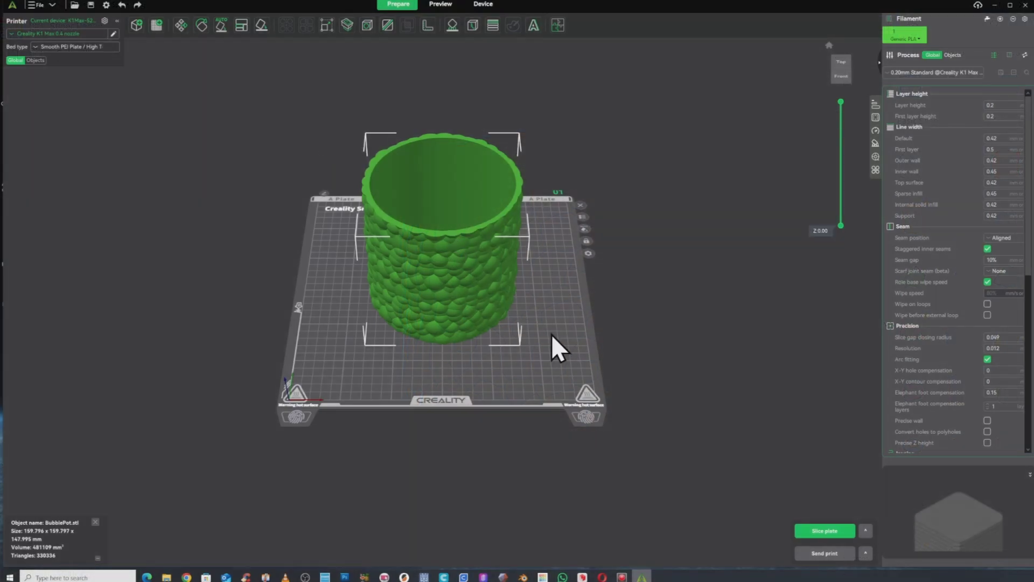
{"action": "left_click_drag", "start_coordinate": [551, 334], "coordinate": [369, 321]}
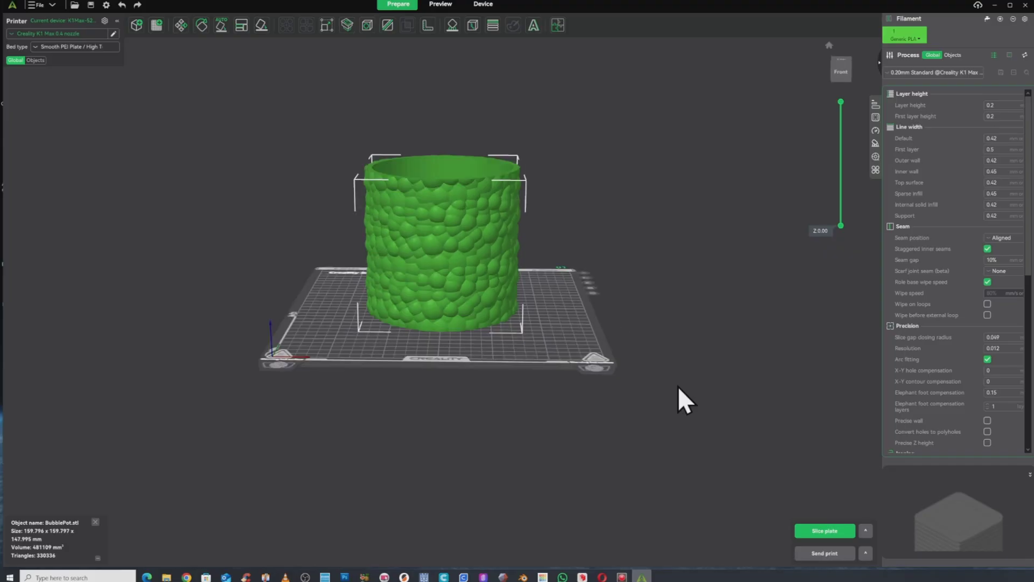